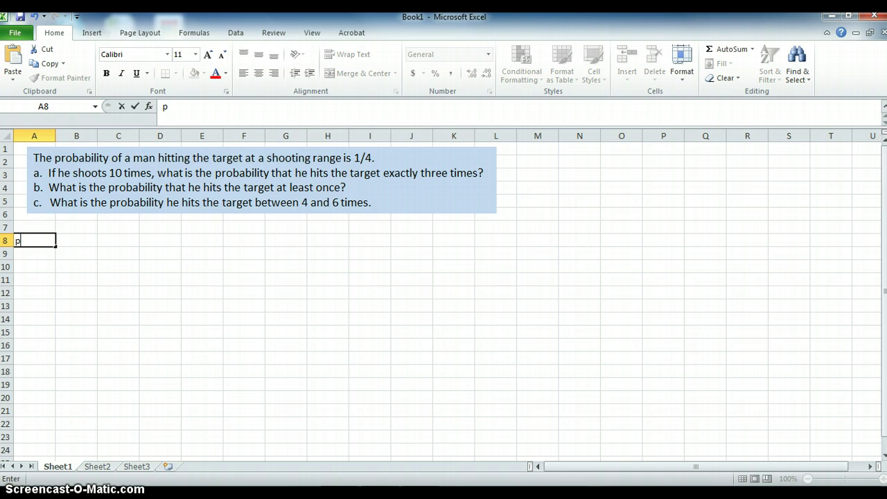
Label cell A8 "p =" and enter the hit probability .25 in B8.
type("=")
left_click(76, 240)
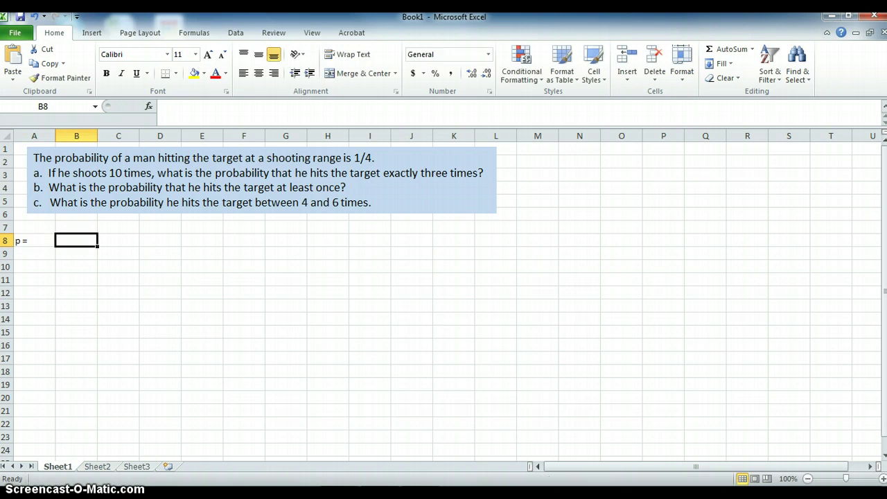
type(".25")
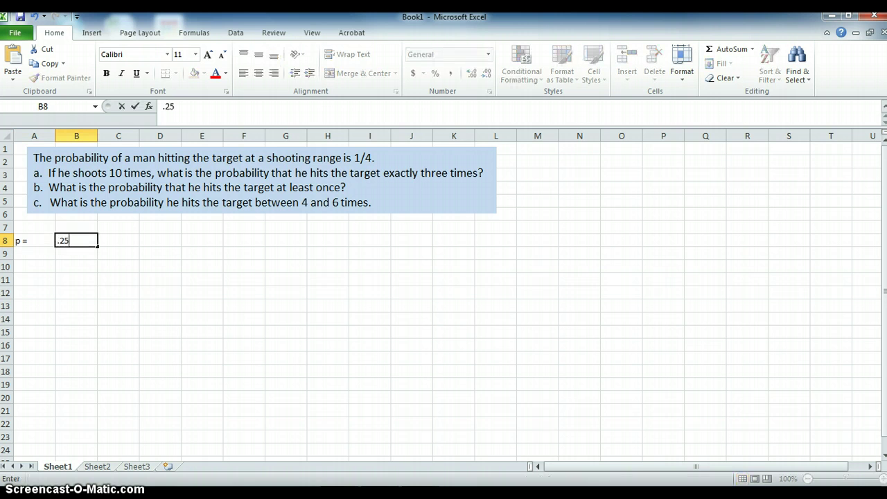
key("Return")
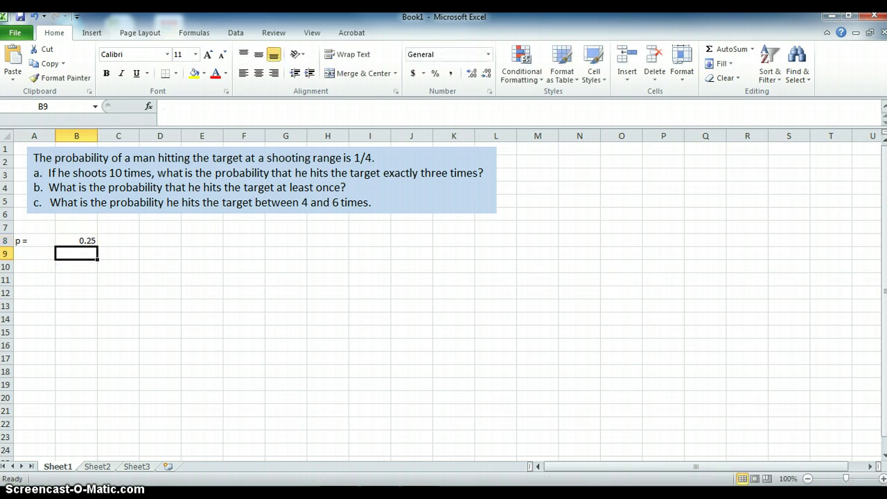
Label cell A9 "q =" and calculate the miss probability in B9 with the formula =1-B8.
left_click(34, 253)
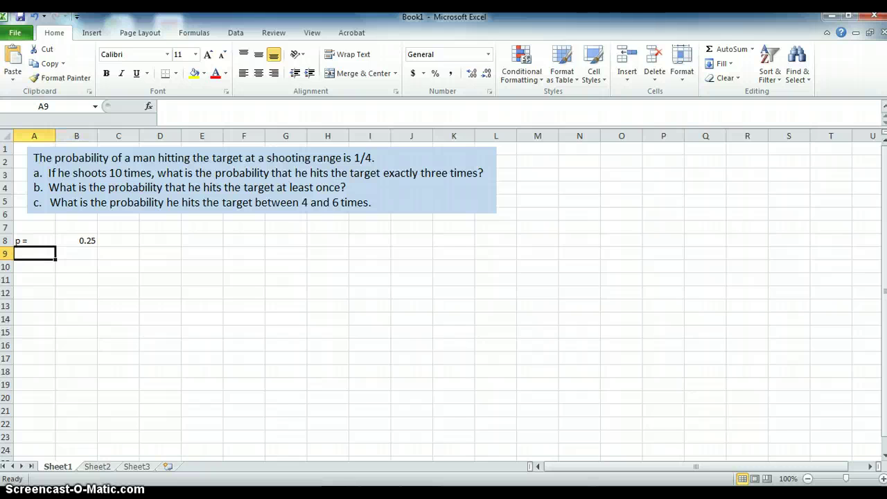
type("q =")
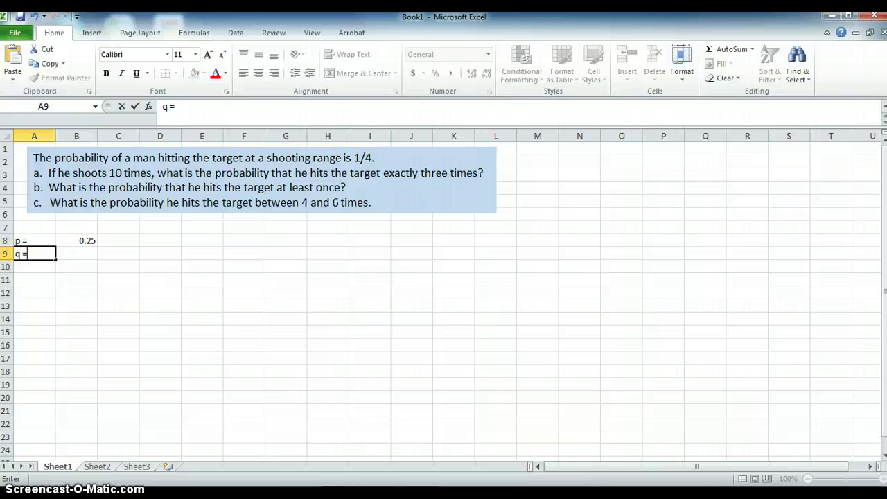
left_click(76, 253)
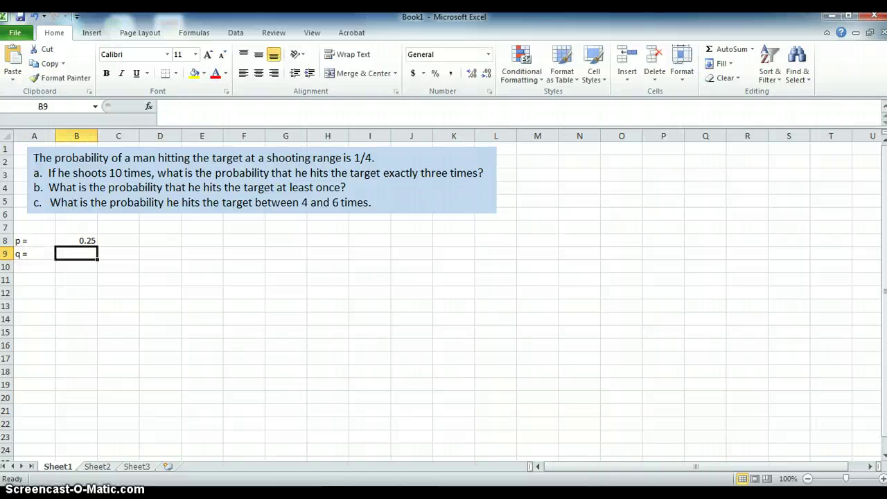
type("=1-B8")
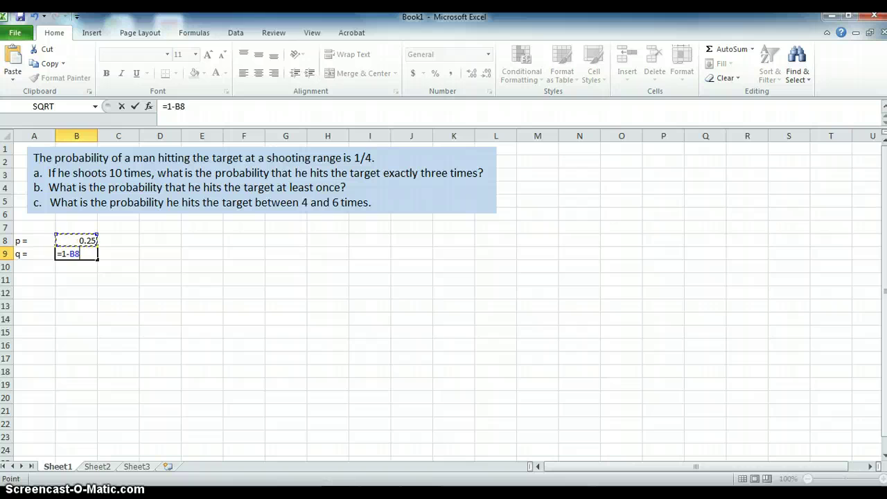
key("Return")
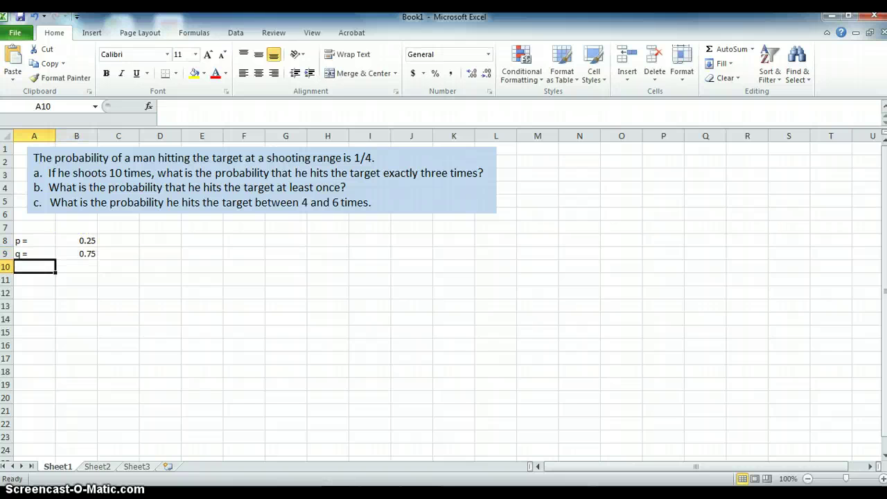
Label cell A10 "n =" and enter 10 as the number of shots in B10.
type("n")
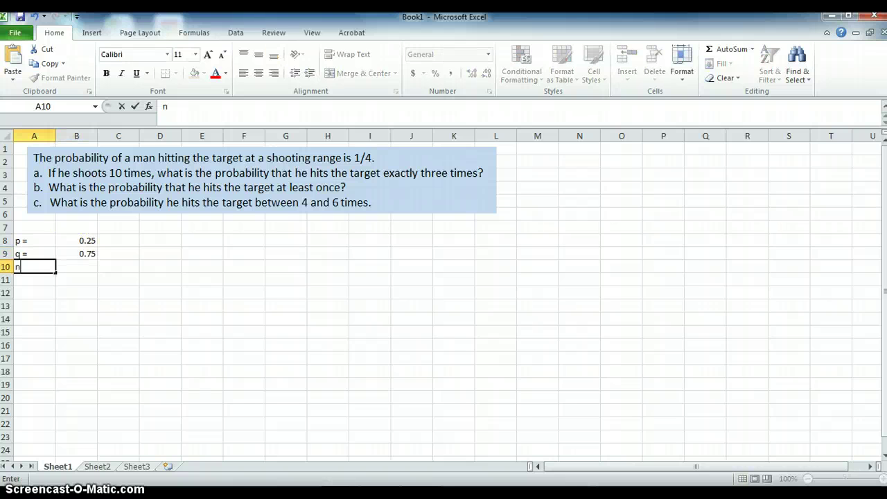
type(" =")
key("Tab")
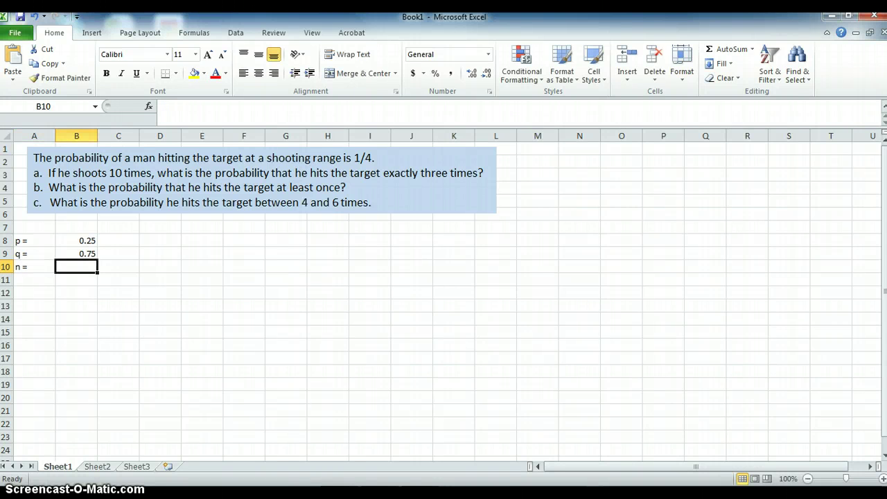
type("10")
key("Return")
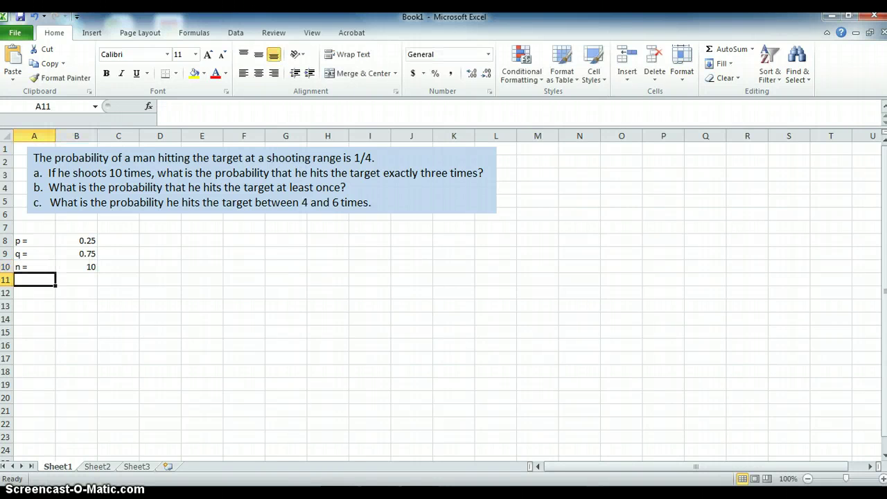
Start a column with the header "n" in E8 and the first value 0 in E9.
left_click(204, 244)
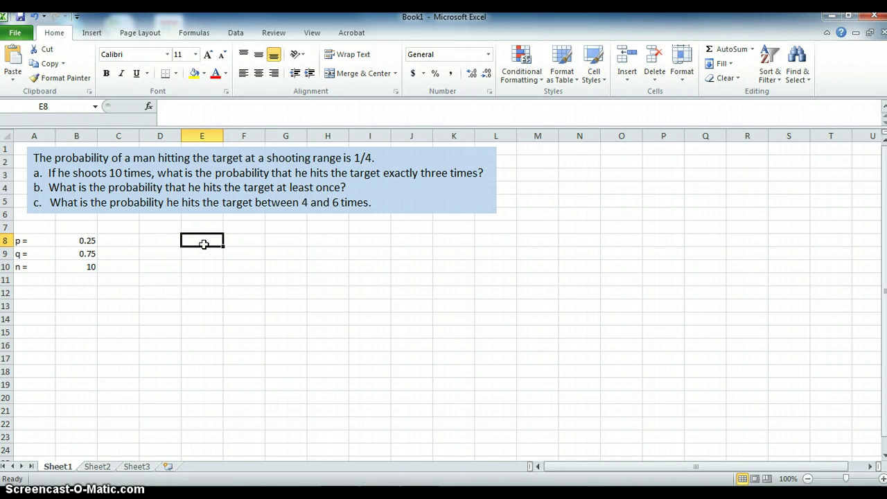
type("n")
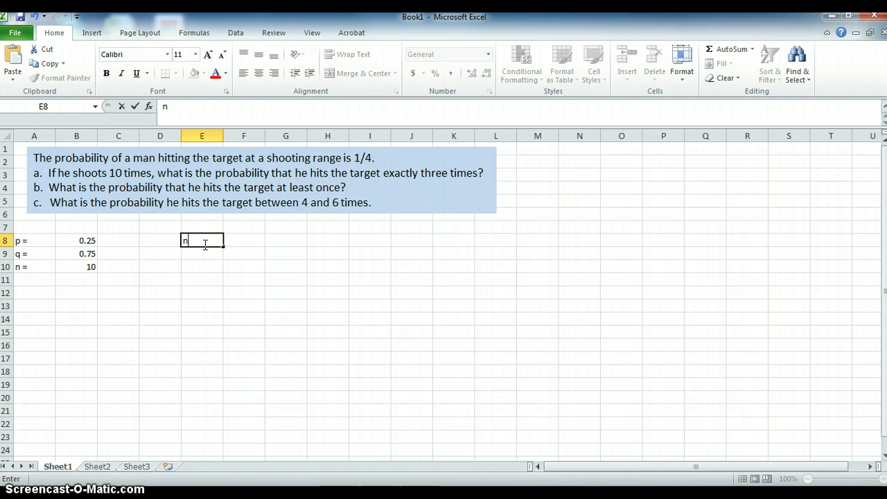
key("Return")
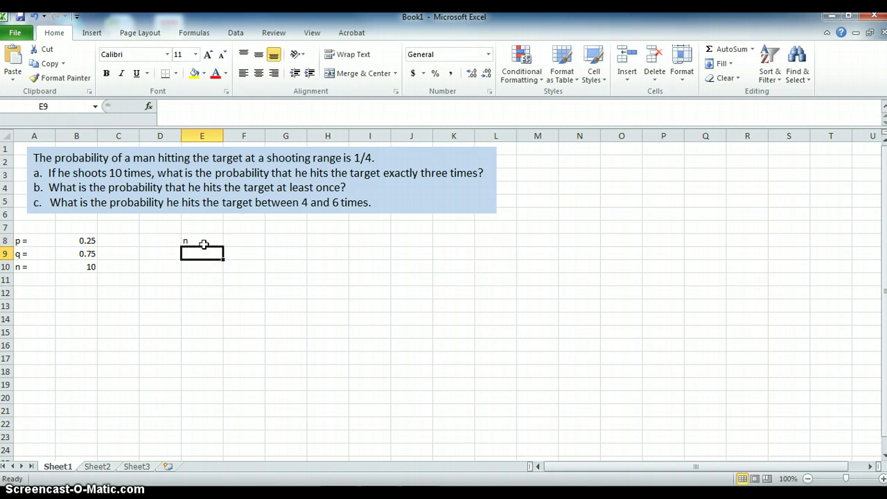
type("0")
key("Return")
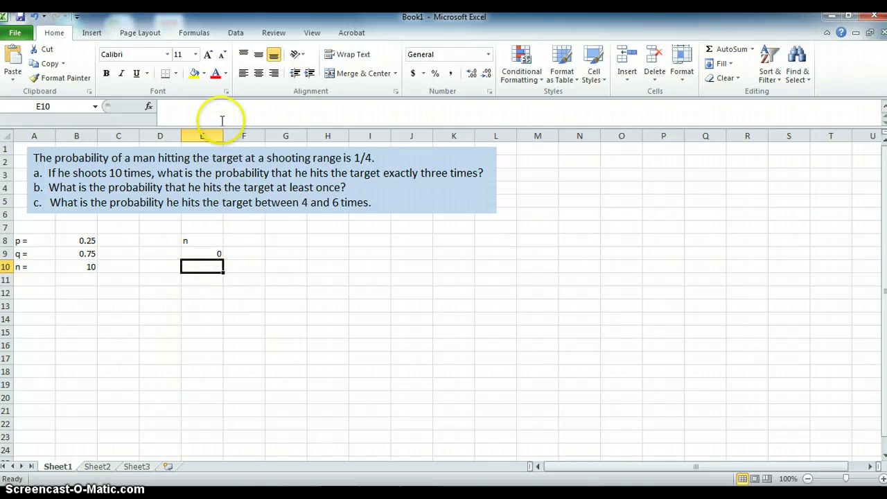
Enter =E9+1 in E10 and fill the formula down to E19 to complete the n column.
left_click(202, 114)
type("=")
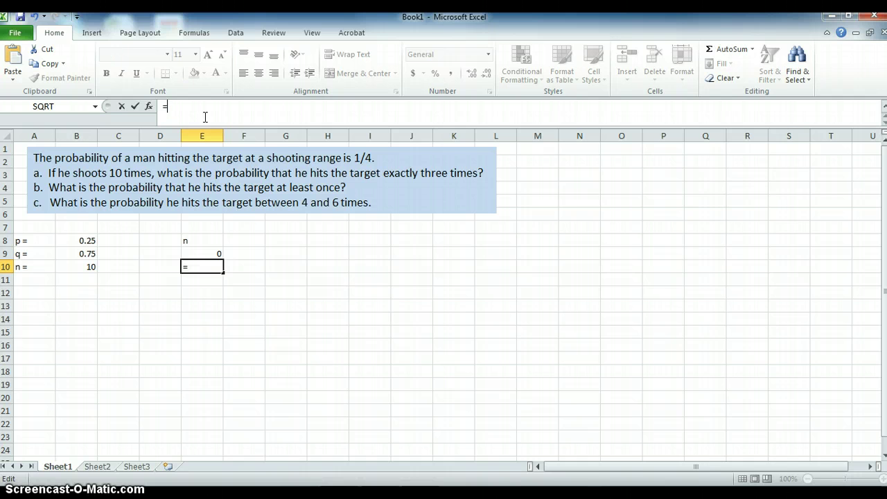
left_click(210, 255)
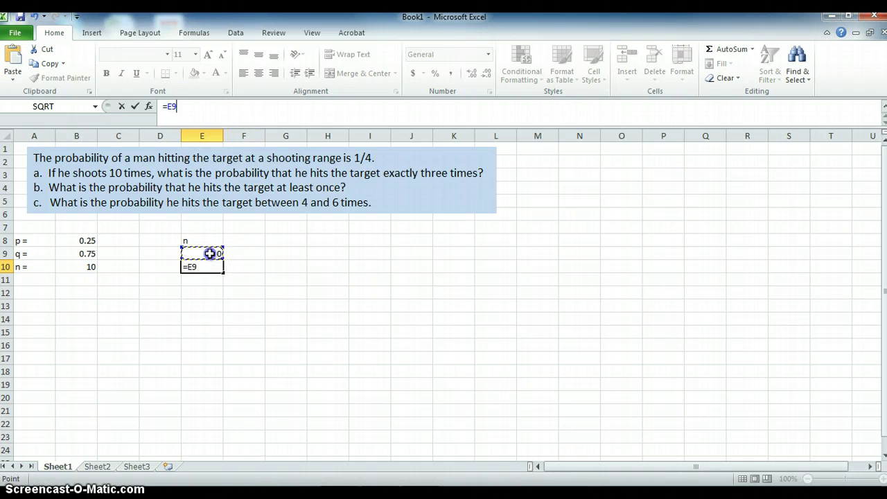
type("+1")
key("Return")
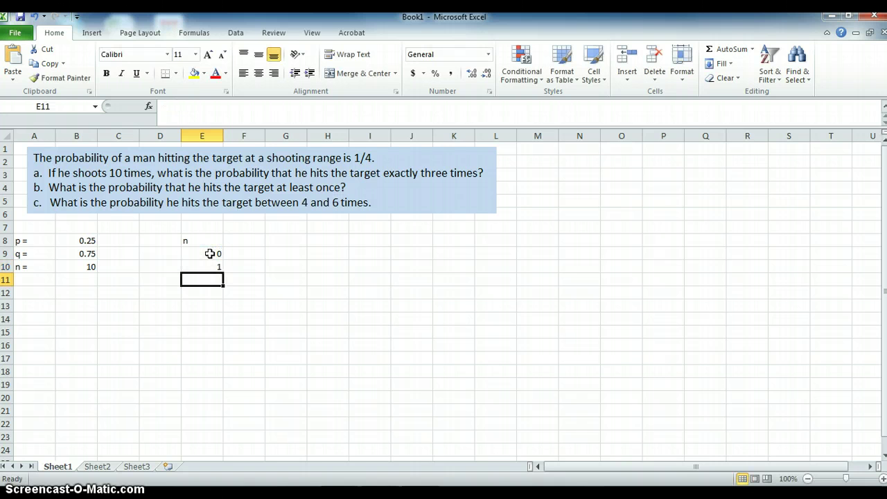
left_click(215, 268)
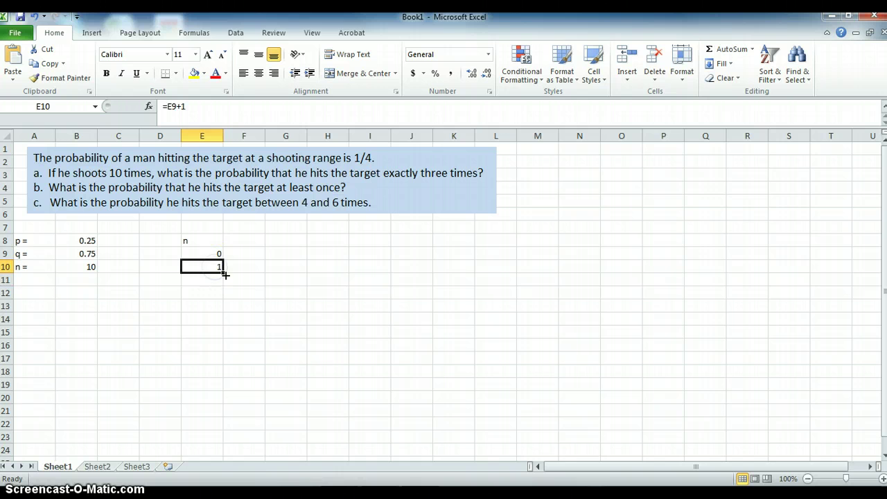
left_click_drag(224, 275, 225, 389)
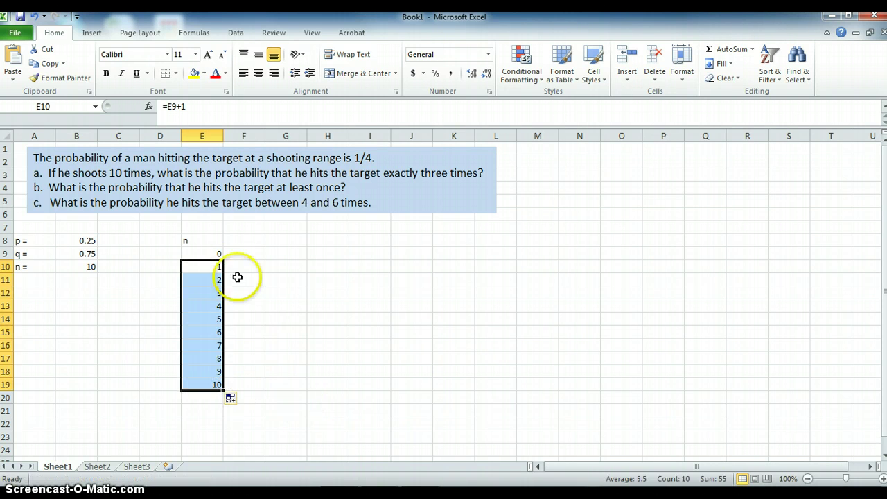
Right-align the "n" header in E8 and make it bold.
left_click(191, 240)
left_click(274, 73)
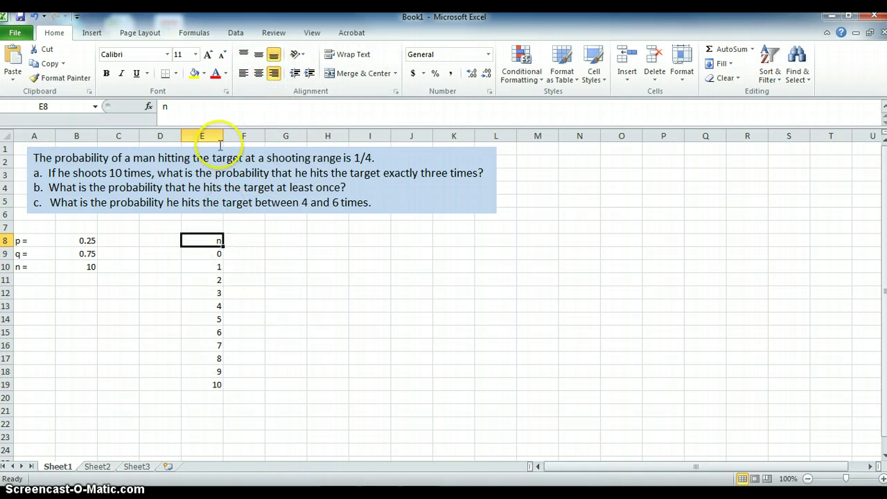
left_click(108, 76)
Add the column headers "PDF" in F8 and "CDF" in G8.
left_click(257, 240)
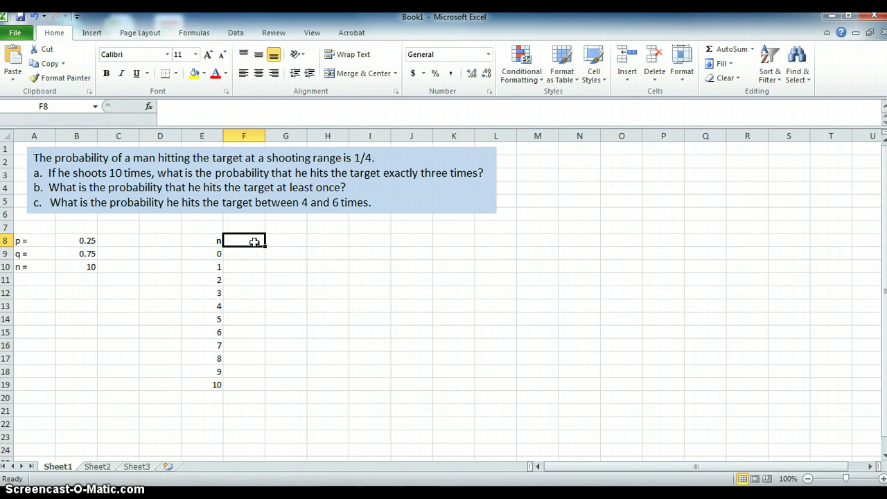
type("PDD")
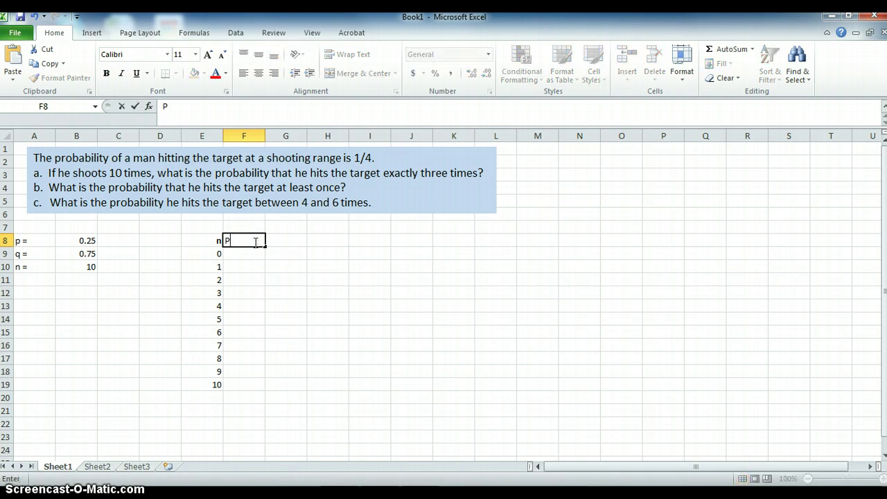
key("BackSpace")
type("F")
key("Tab")
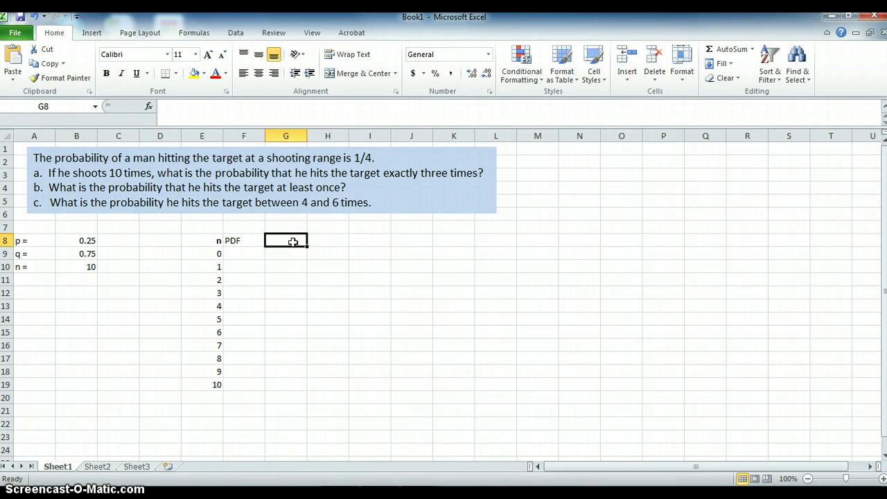
type("CDF")
left_click(288, 273)
Right-align the PDF and CDF headers in F8:G8 and make them bold.
left_click_drag(245, 240, 274, 239)
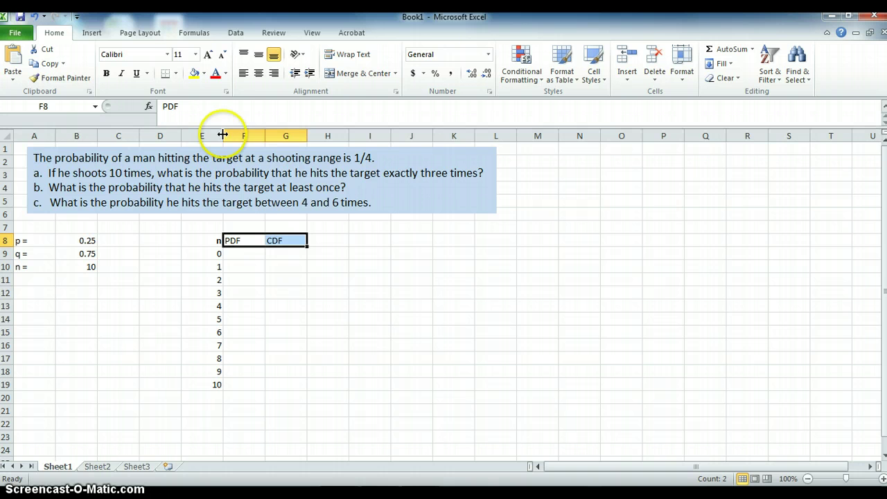
left_click(279, 75)
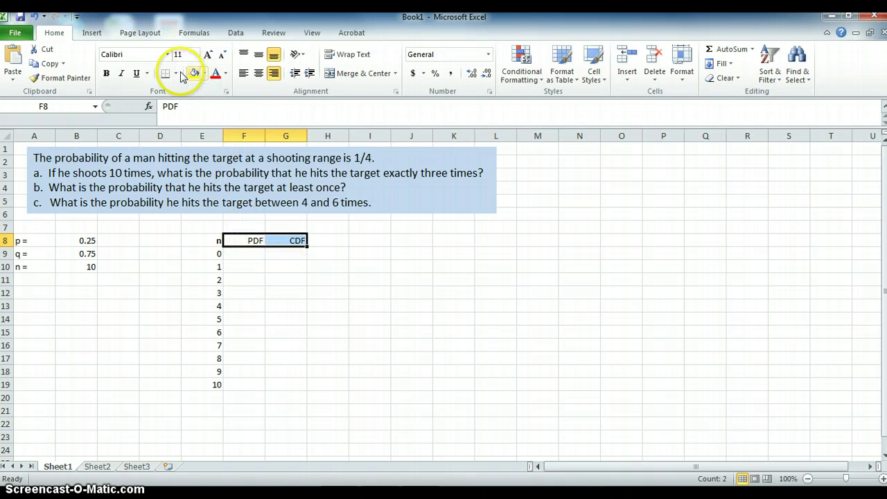
left_click(106, 73)
Shade the header row E8:G8 with a light tan fill colour.
left_click_drag(214, 241, 279, 240)
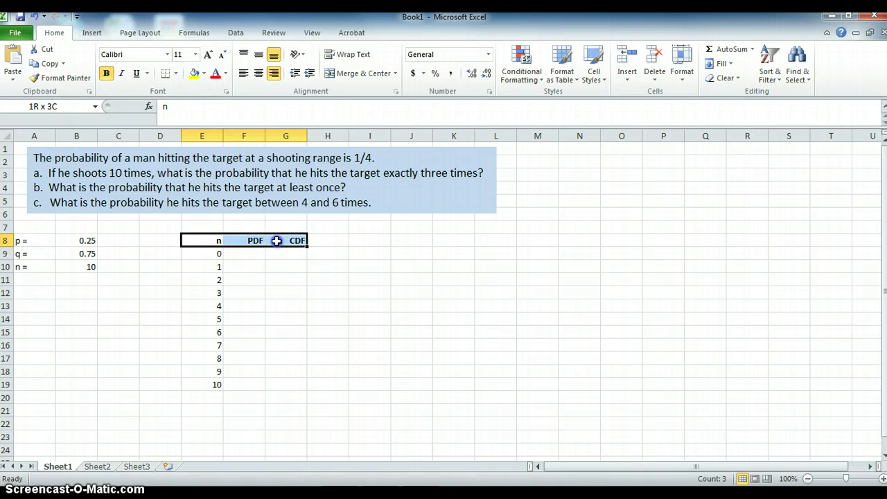
left_click(204, 73)
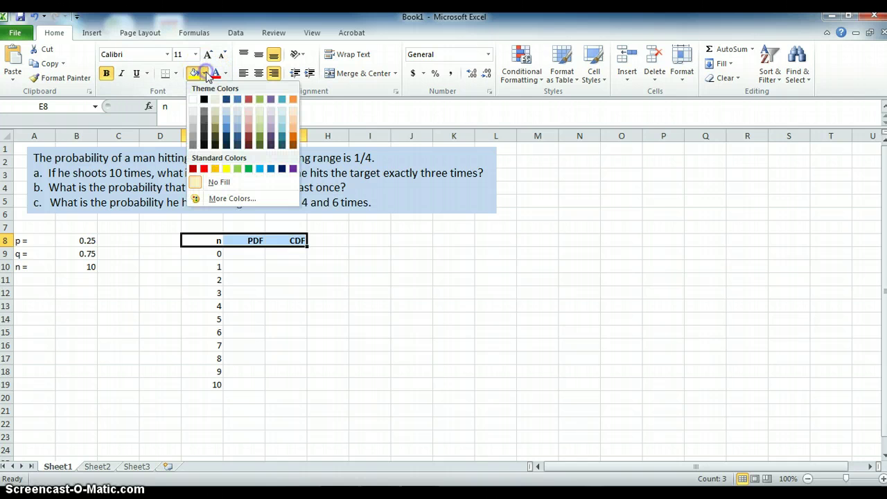
left_click(215, 120)
left_click(330, 292)
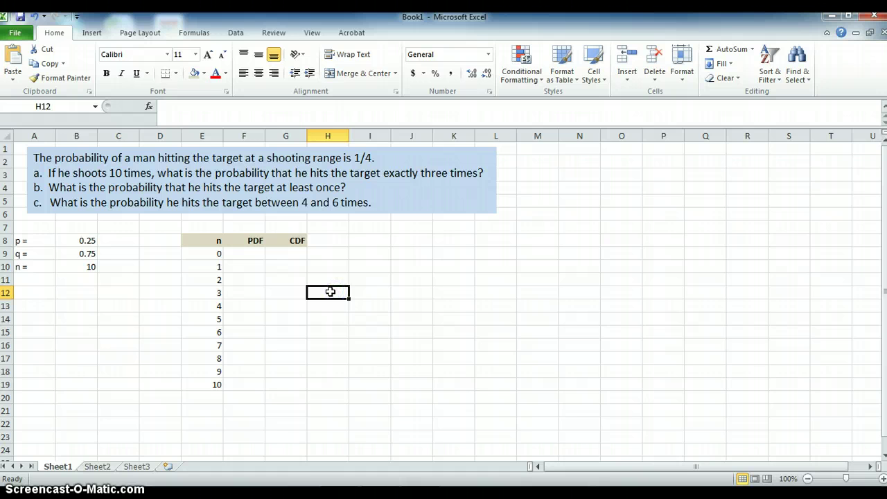
Enter =BINOM.DIST(E9,10,.25,0) in F9 and copy the formula down through F19.
left_click(252, 253)
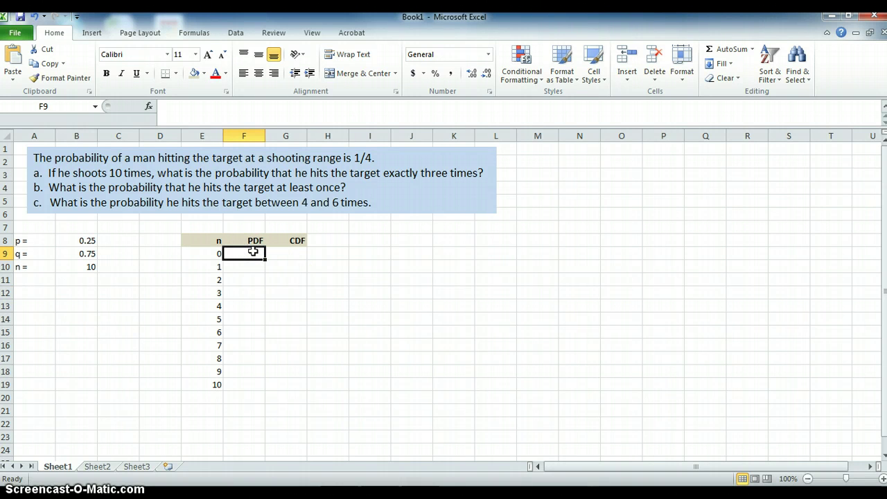
type("=")
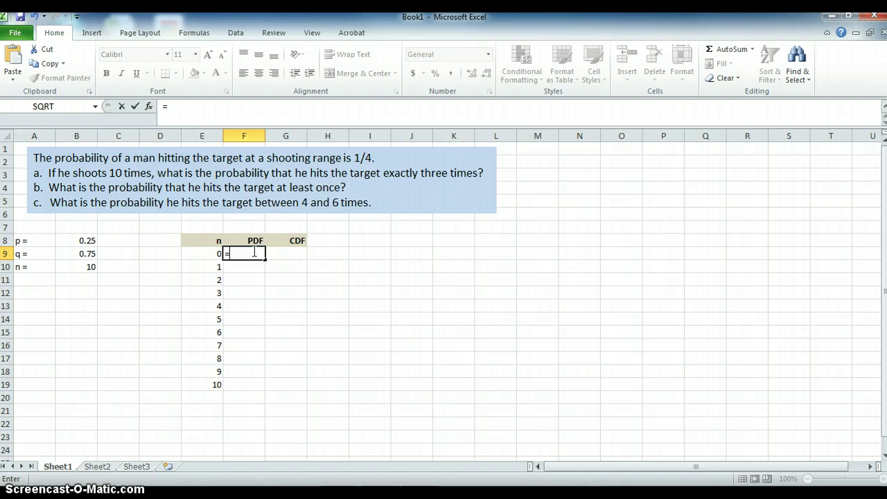
type("bin")
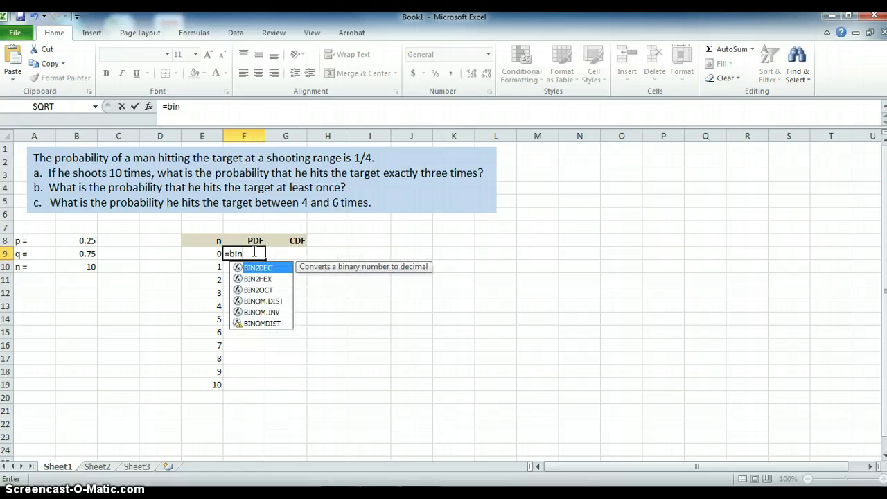
left_click(266, 304)
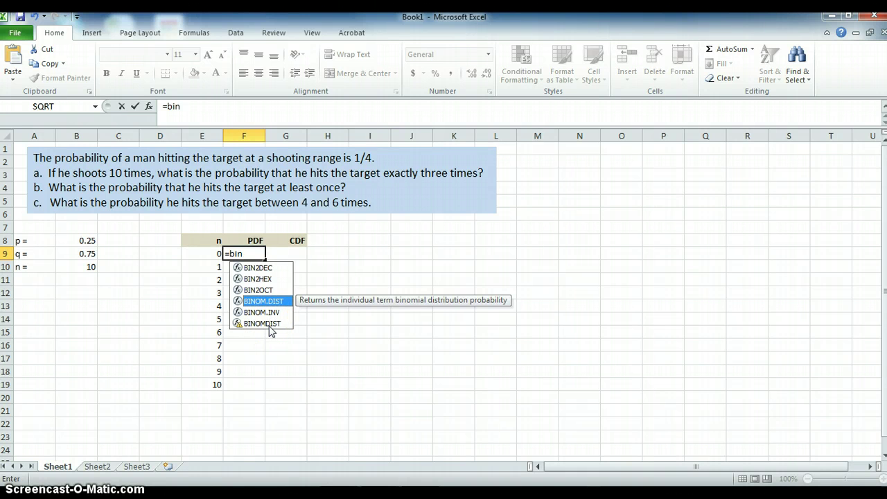
double_click(271, 301)
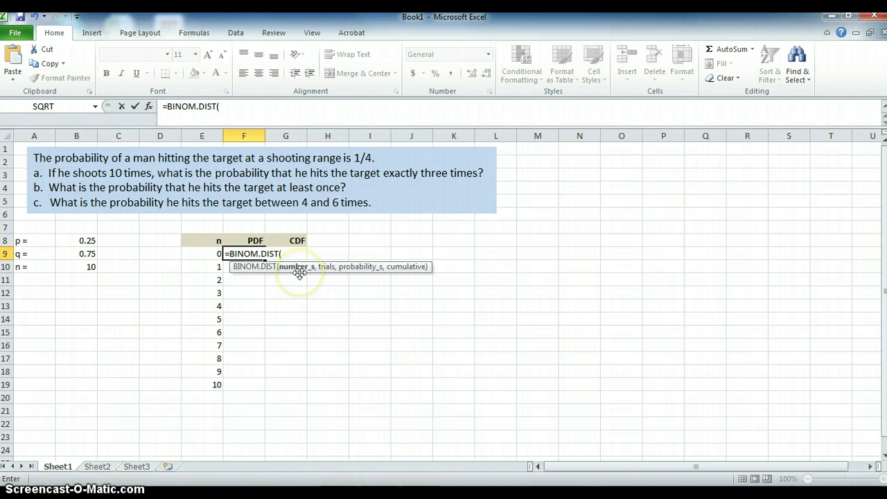
left_click(327, 272)
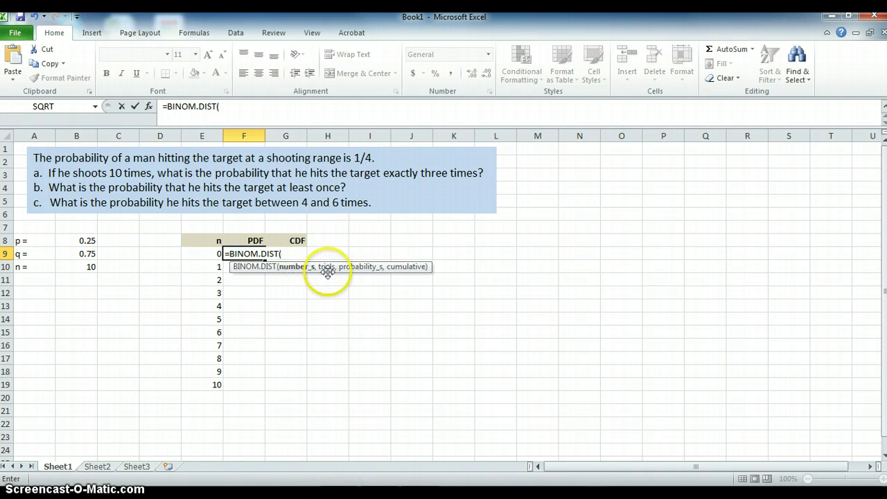
left_click(360, 271)
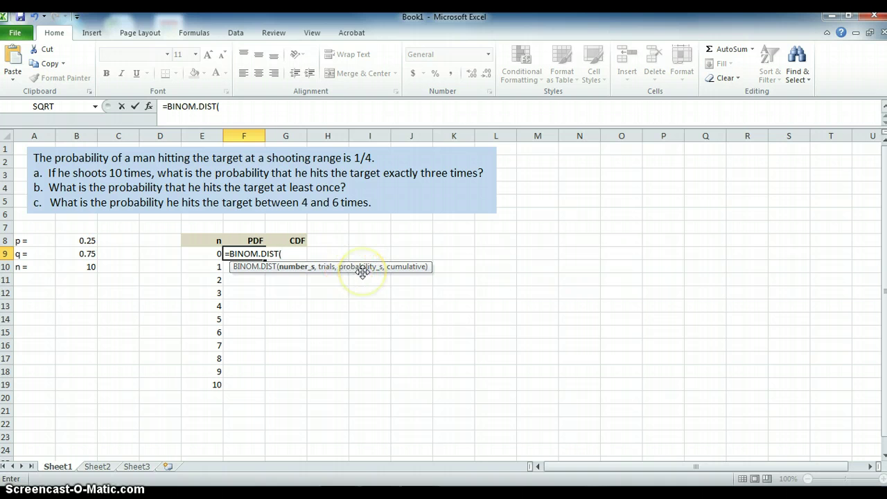
left_click(396, 270)
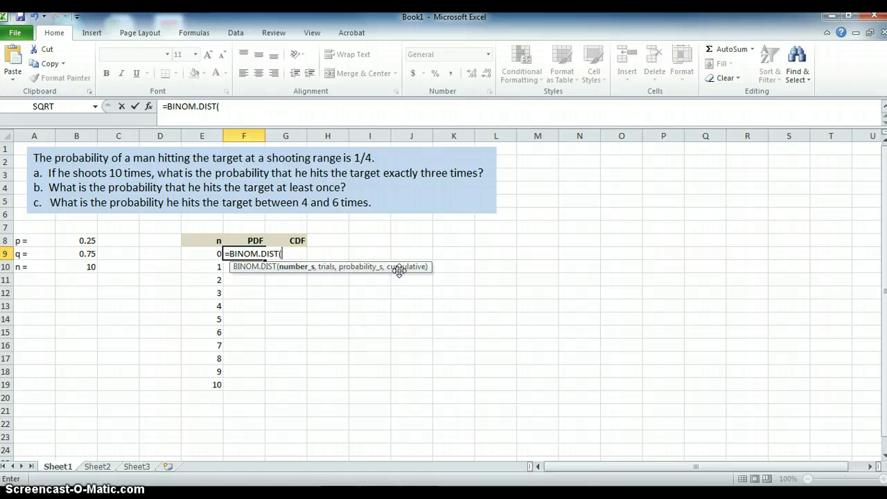
left_click(342, 263)
left_click(214, 253)
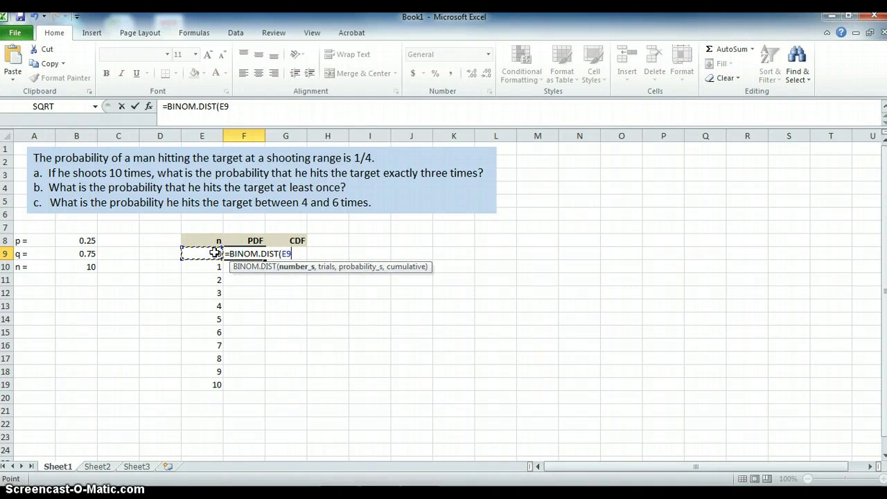
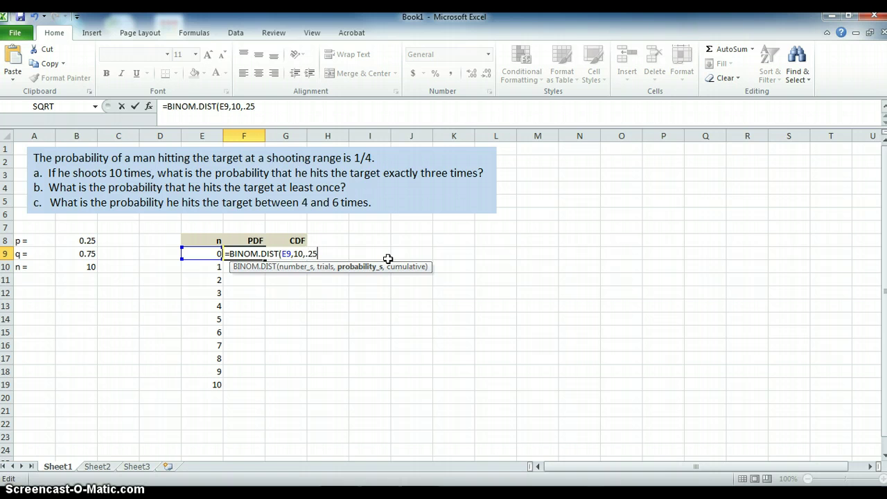
type(",0")
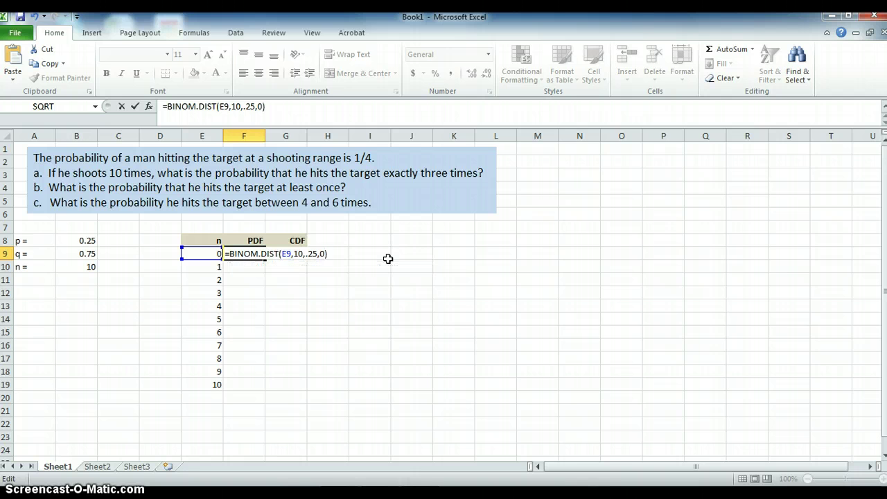
key("Return")
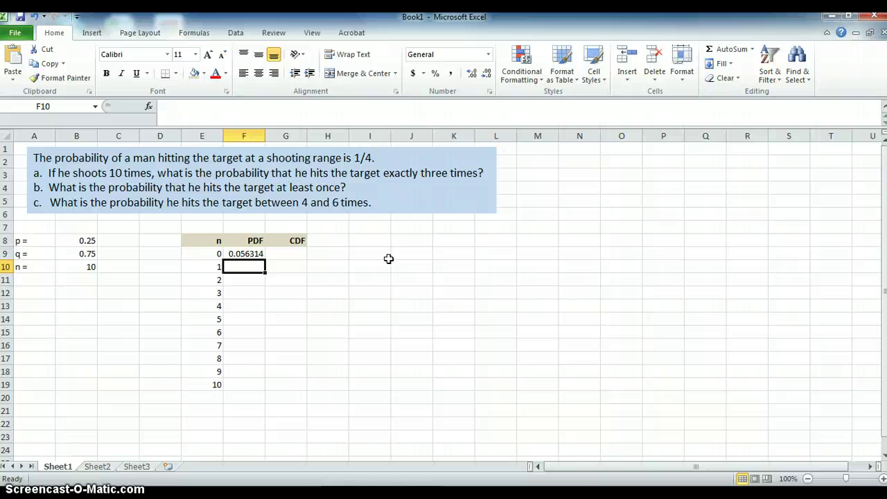
left_click(256, 254)
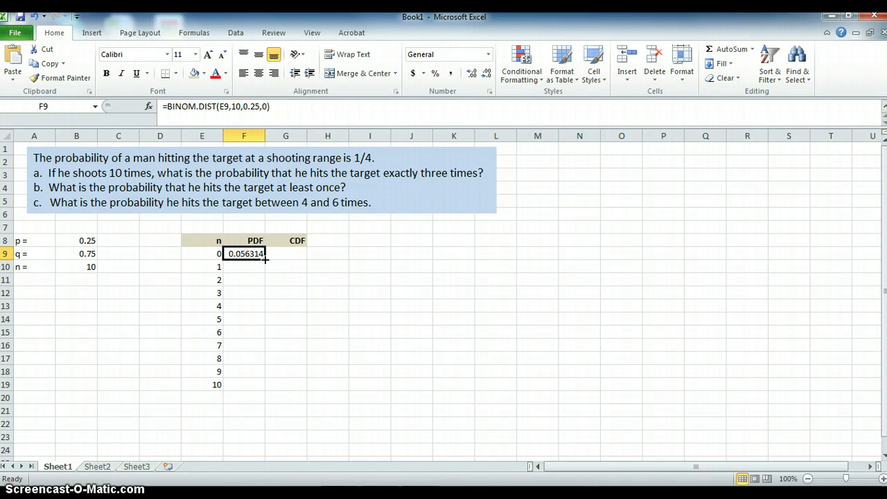
left_click_drag(264, 259, 259, 397)
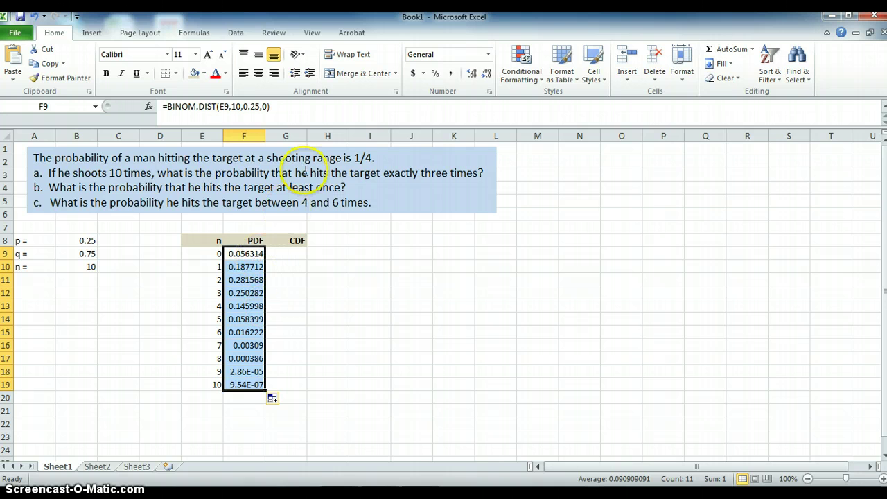
Format the PDF values in F9:F19 in comma style with three decimal places.
left_click(451, 74)
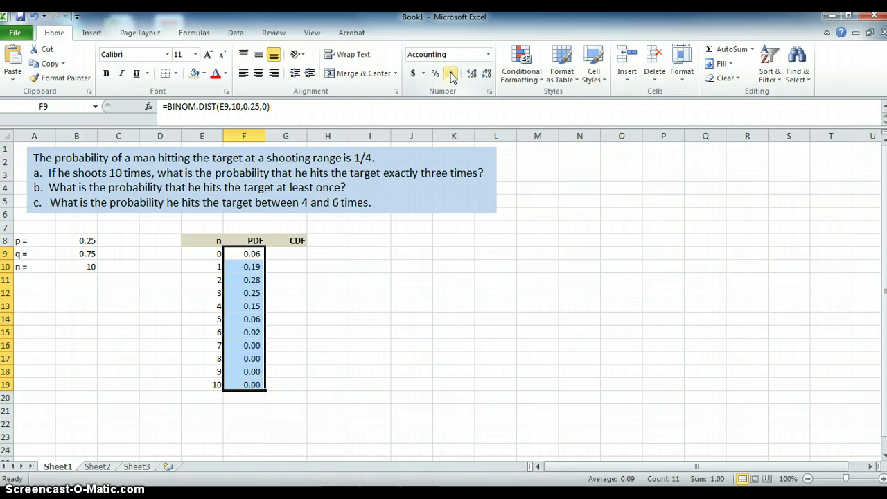
left_click(487, 73)
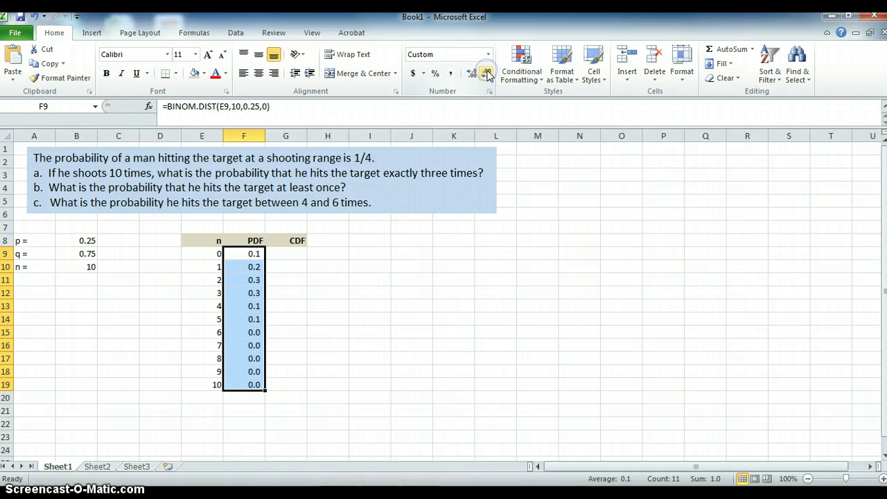
left_click(474, 74)
left_click(474, 73)
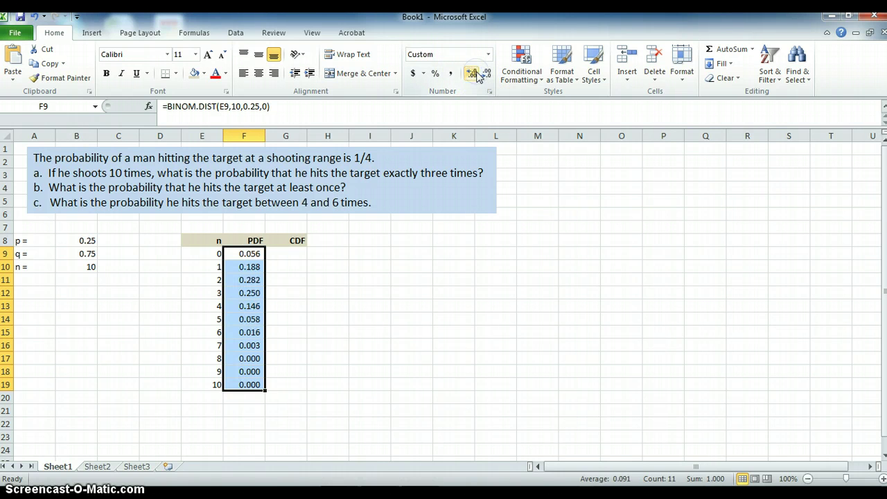
Try percentage format with one decimal on F9:F19, and return the values to comma style with three decimals.
left_click(434, 74)
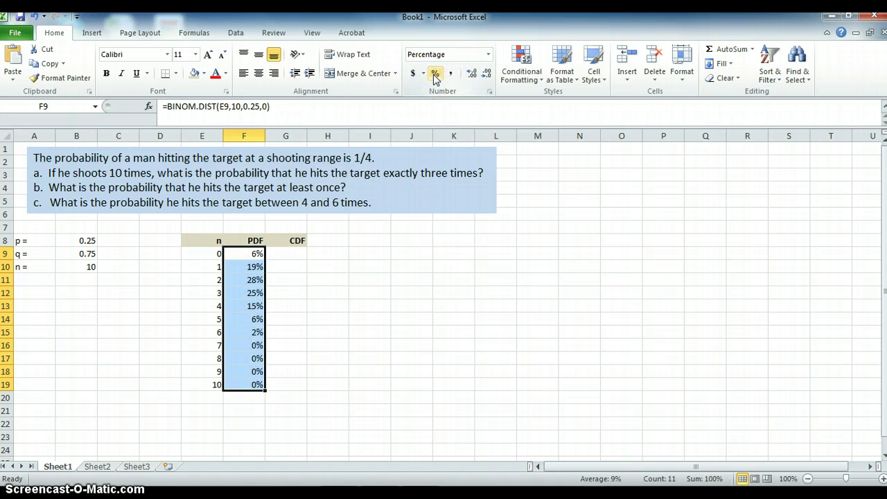
left_click(471, 75)
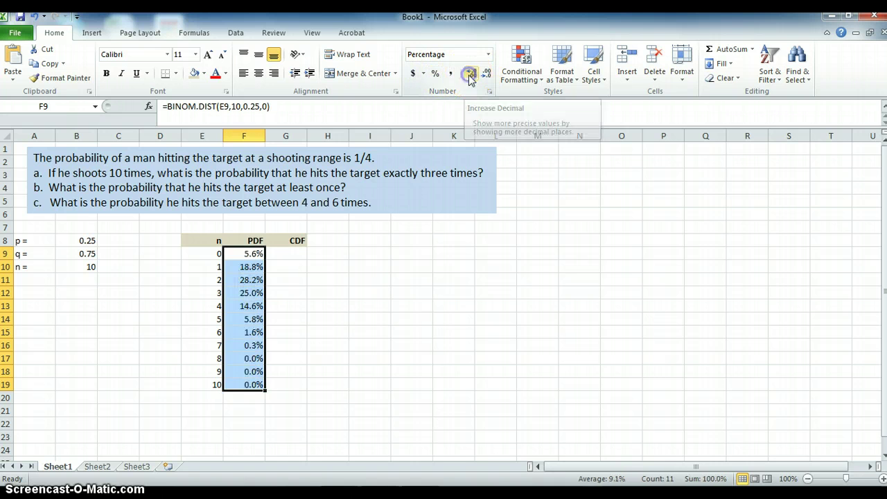
left_click(469, 76)
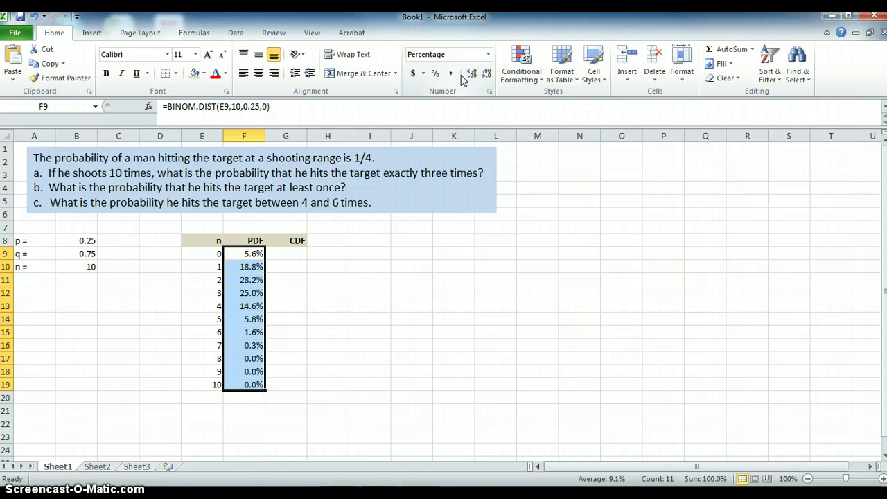
left_click(451, 75)
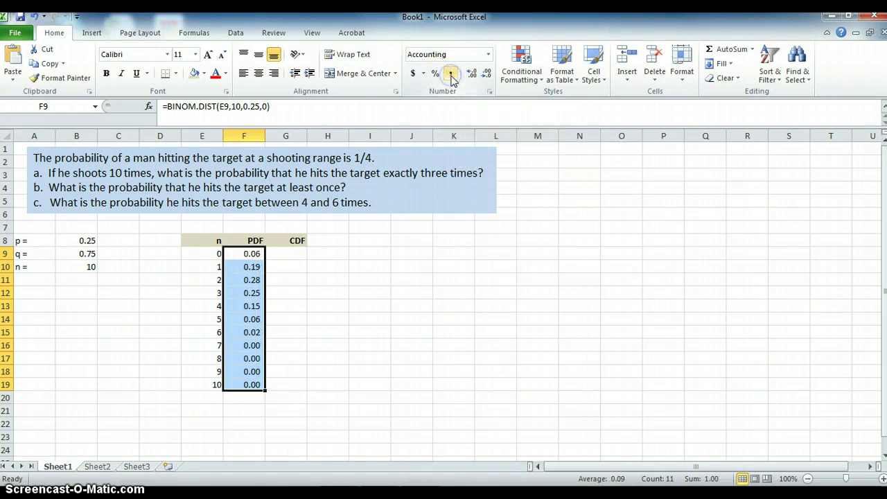
left_click(474, 75)
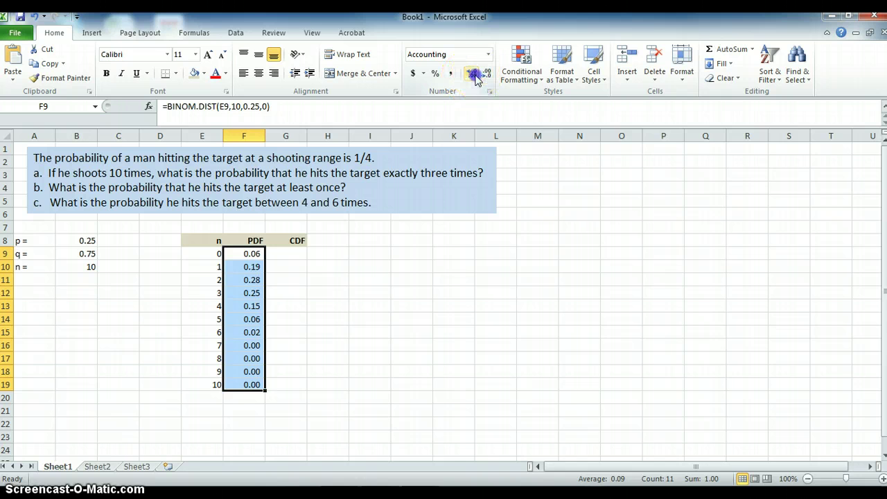
left_click(475, 75)
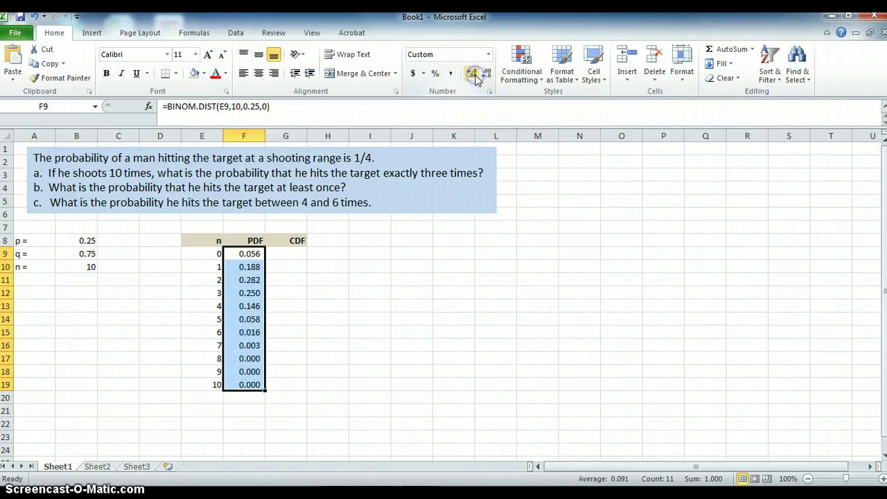
Highlight F12, the probability of exactly three hits, with a yellow fill.
left_click(257, 255)
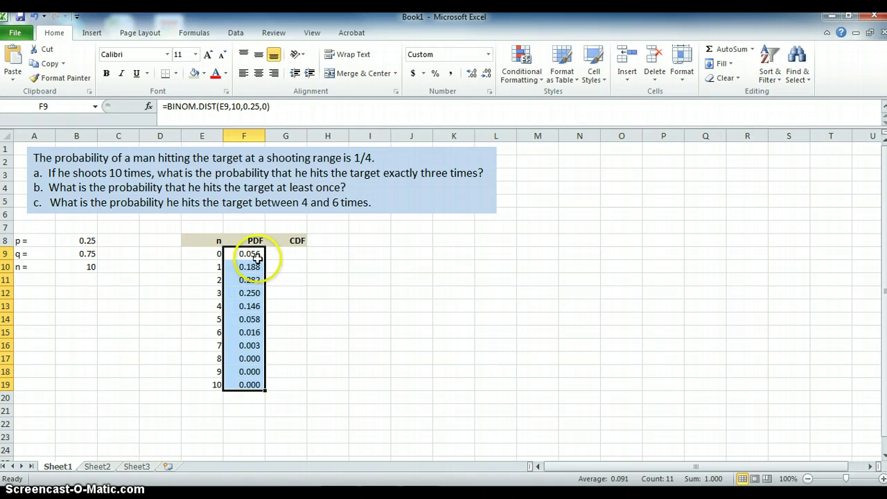
left_click(252, 293)
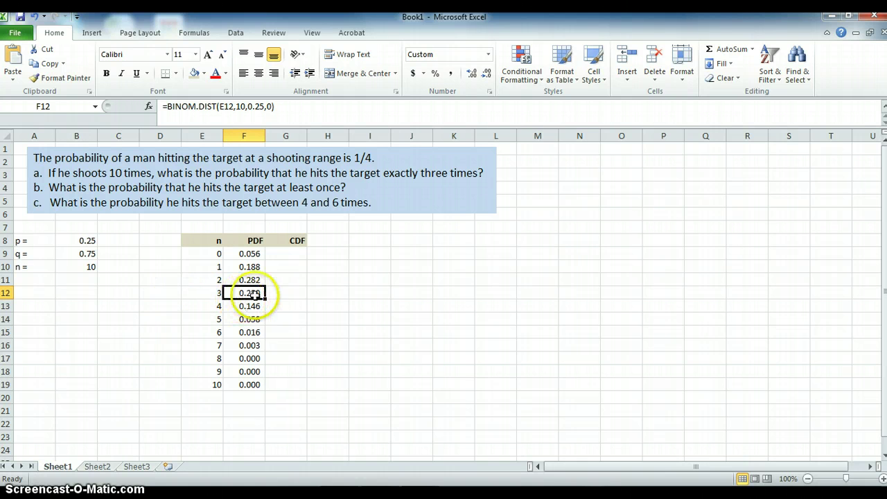
left_click(203, 73)
left_click(227, 170)
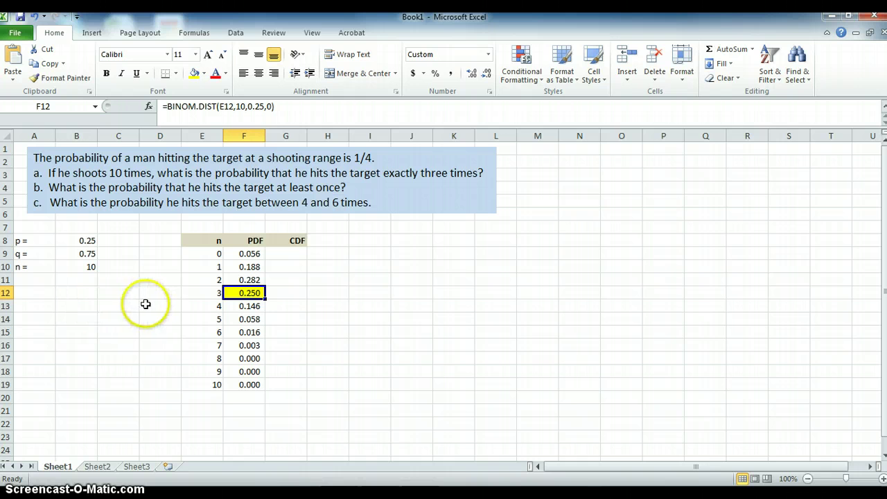
left_click(336, 300)
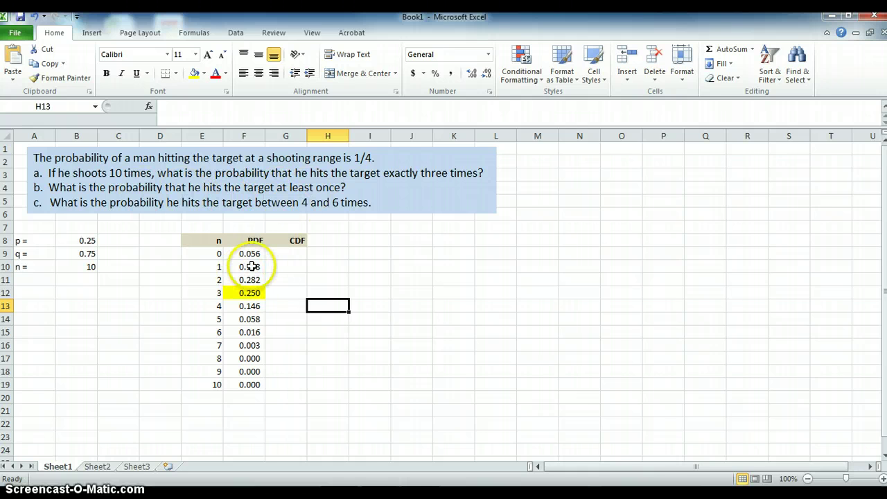
Check the sum of the PDF values in F10:F19 for at least one hit, and look at the zero-hit value in F9.
left_click_drag(215, 268, 199, 383)
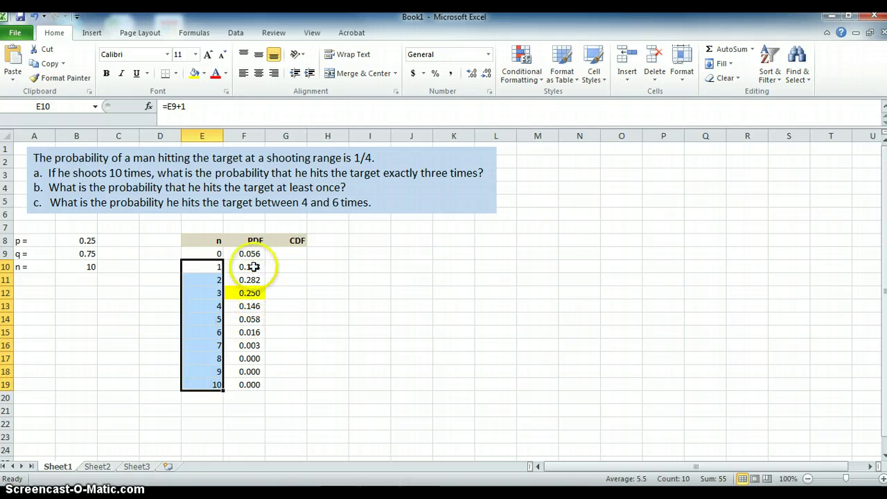
left_click_drag(254, 267, 254, 384)
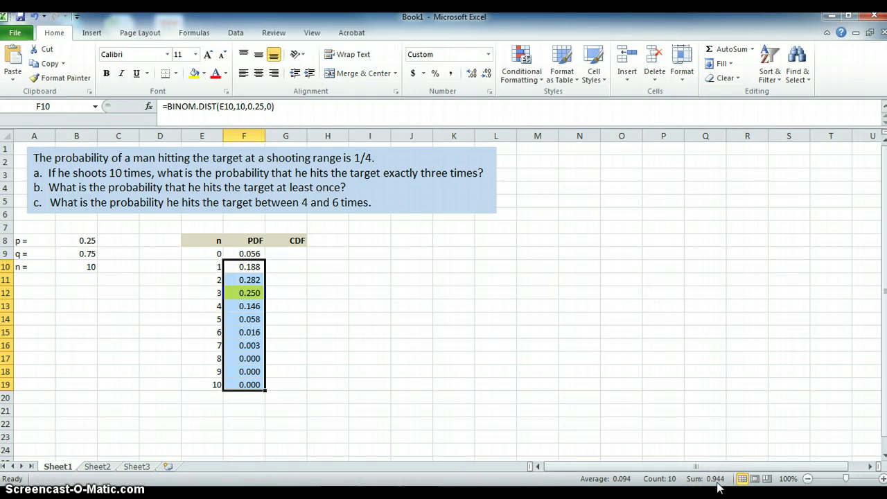
left_click(251, 253)
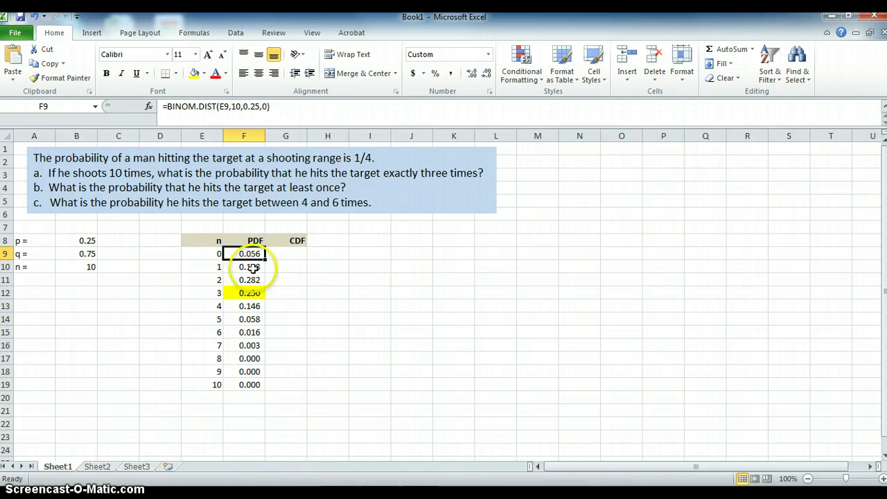
left_click_drag(254, 269, 257, 382)
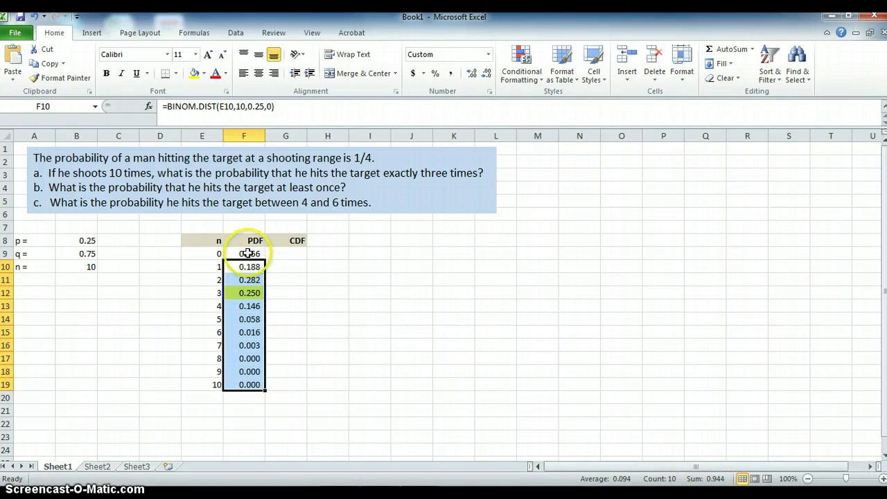
Enter =BINOM.DIST(E9,10,.25,1) in G9 for the cumulative probability of zero hits.
left_click(284, 252)
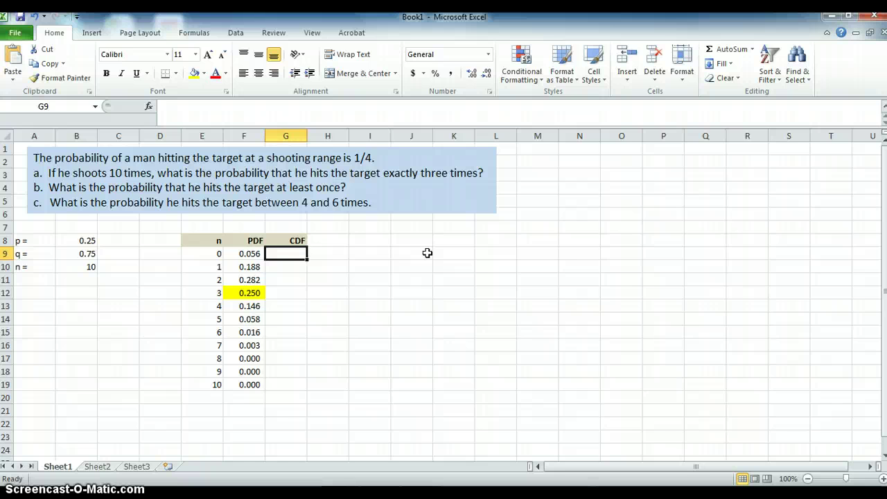
type("=")
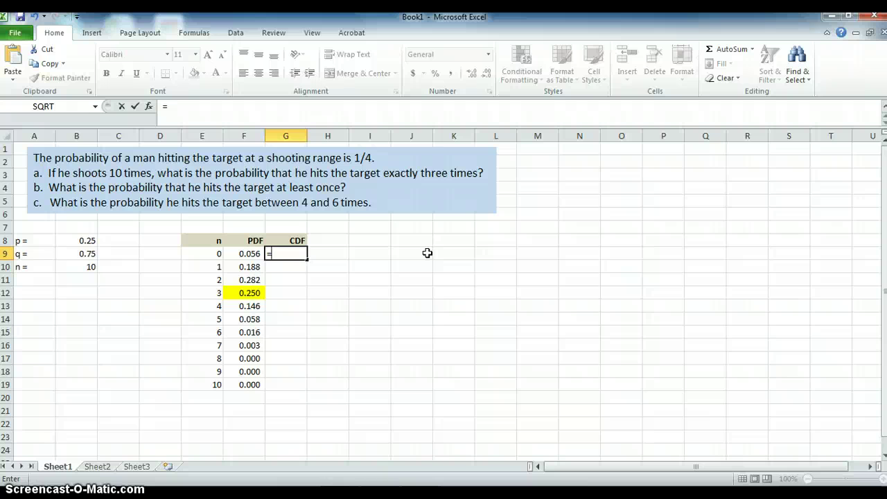
type("binom")
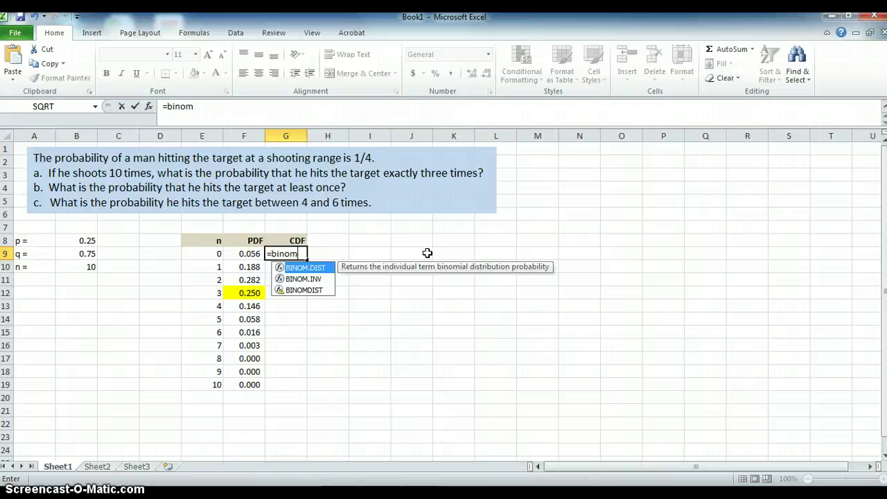
double_click(314, 270)
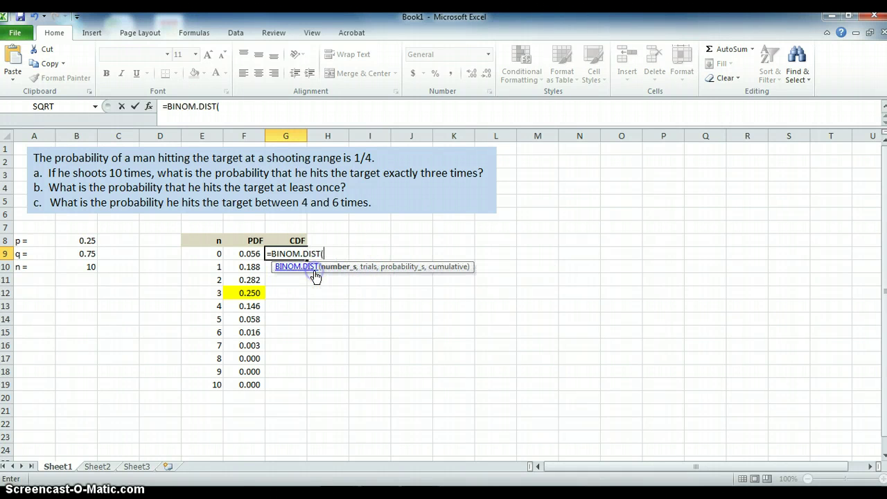
left_click(333, 271)
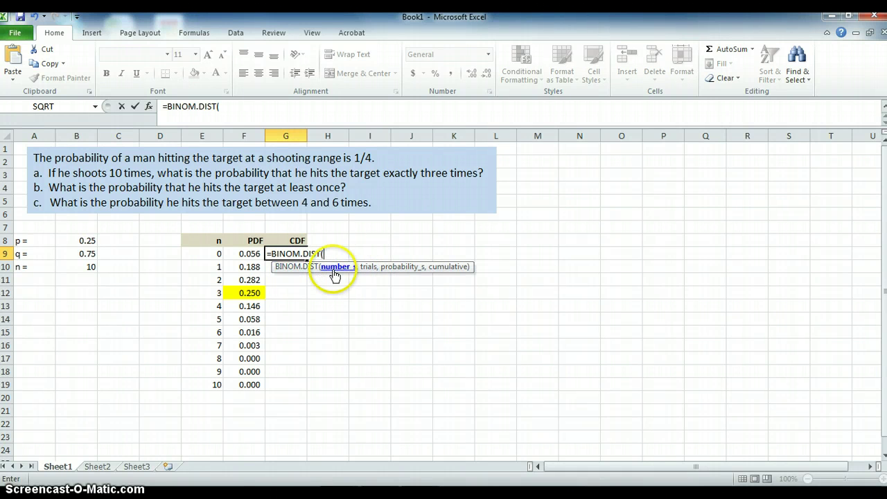
left_click(213, 254)
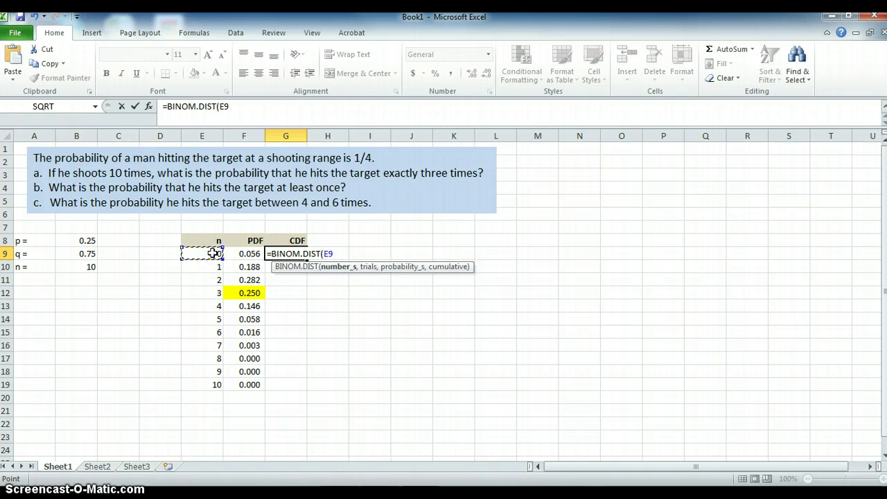
type(",10,.25")
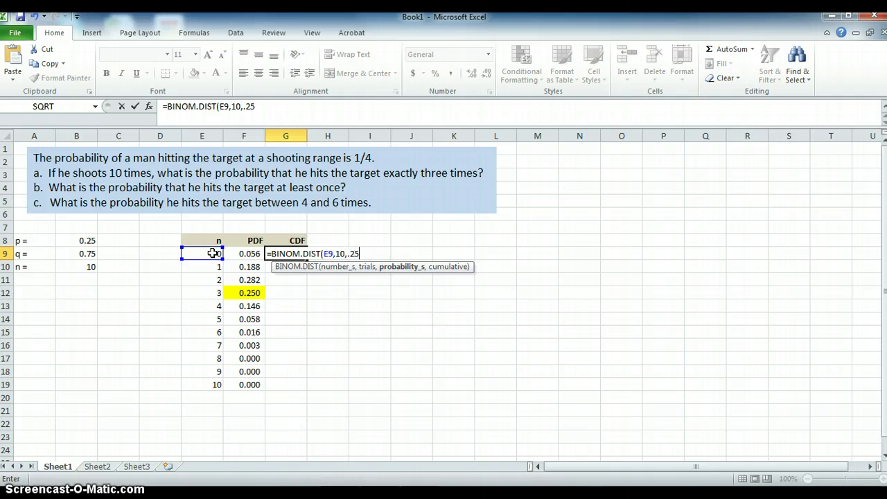
type(",")
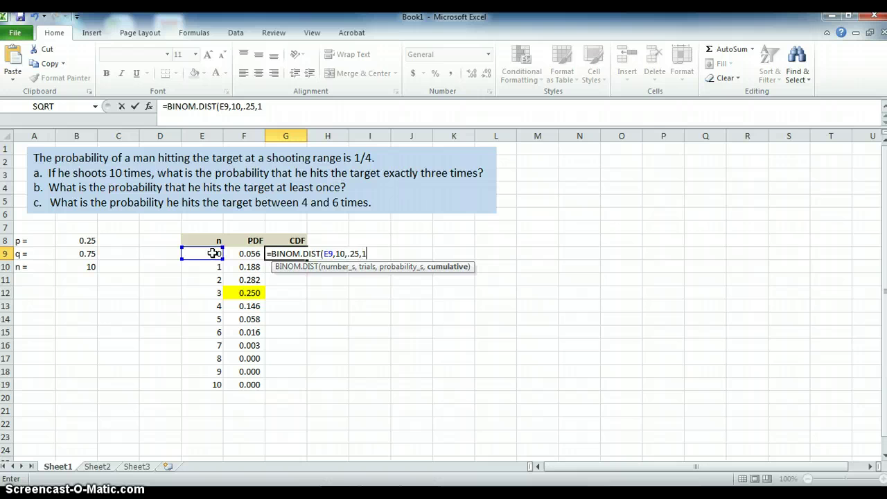
type("1")
key("Return")
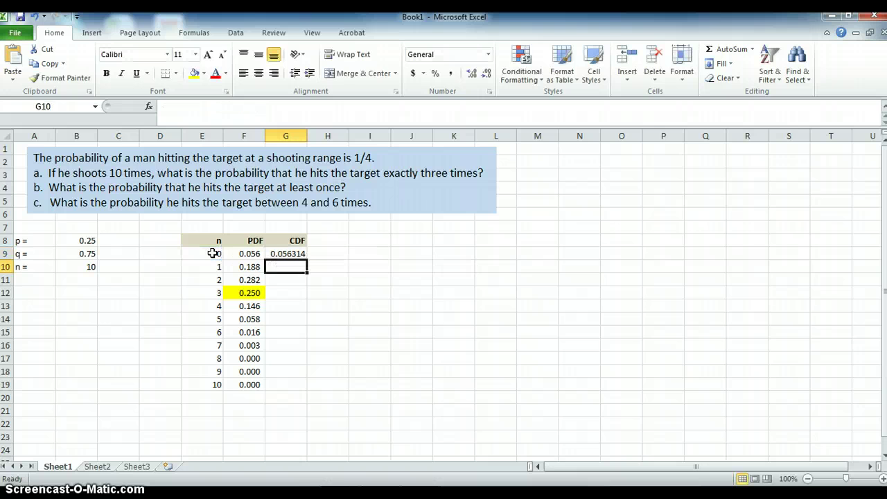
Show G9 with three decimal places and fill its formula down the CDF column to G19.
left_click(289, 252)
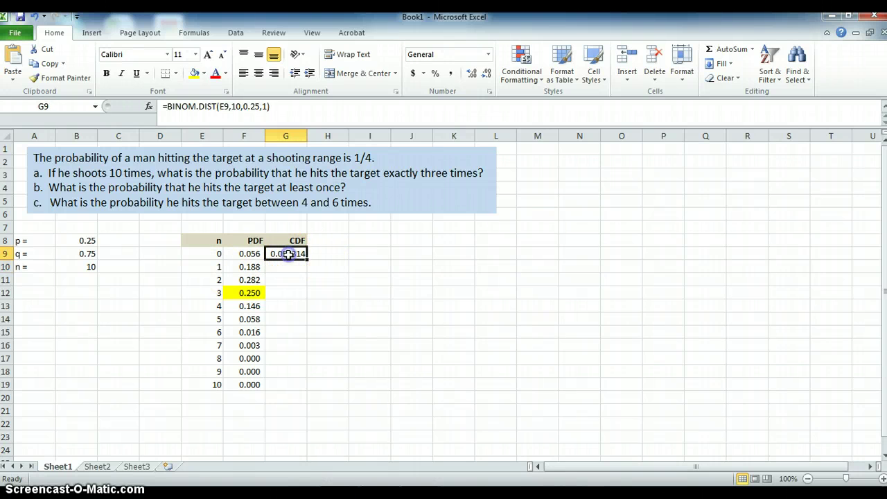
left_click(488, 73)
left_click(488, 74)
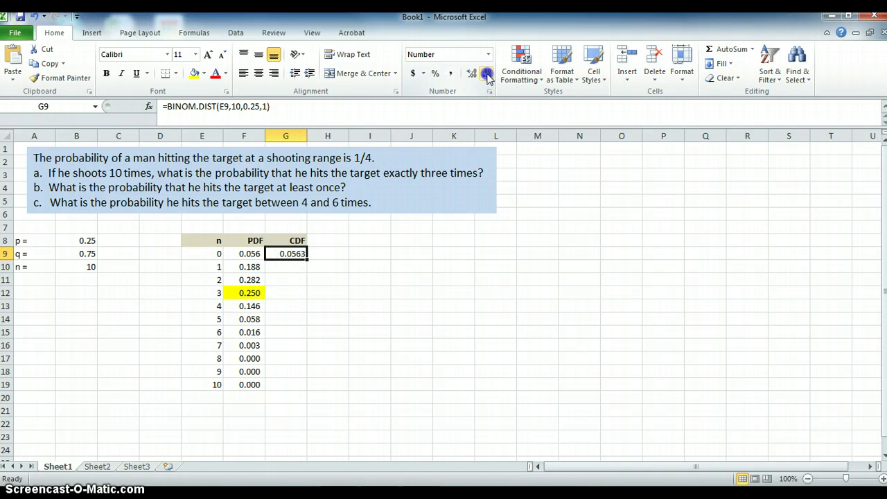
left_click(488, 74)
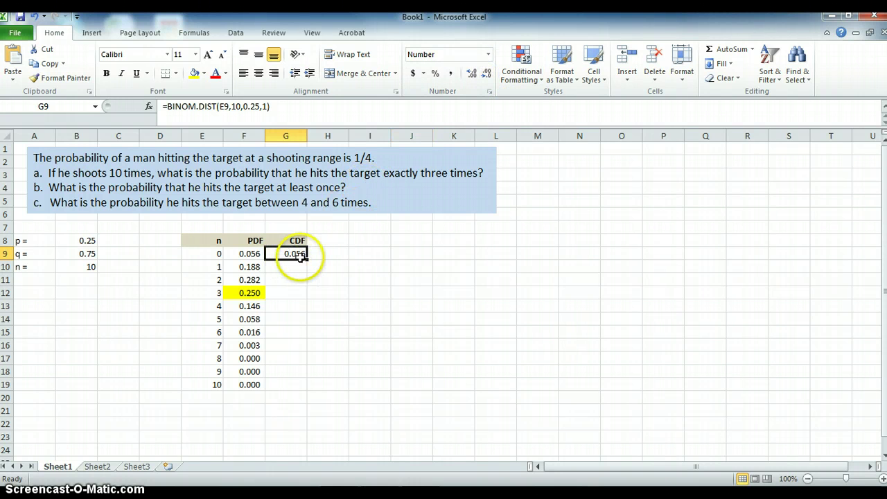
left_click_drag(305, 259, 290, 388)
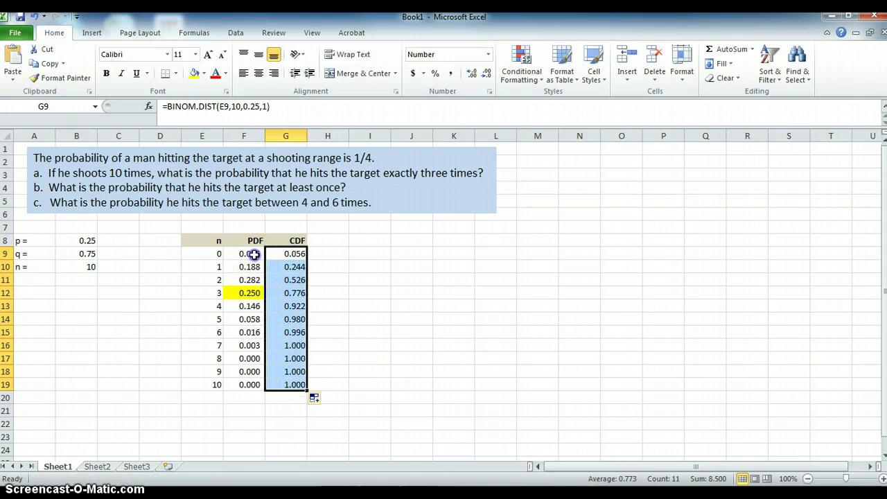
Compare the sums of F9:F10 and F9:F11 with the CDF values, and inspect the formulas in G12, G9 and G10.
left_click_drag(250, 254, 253, 267)
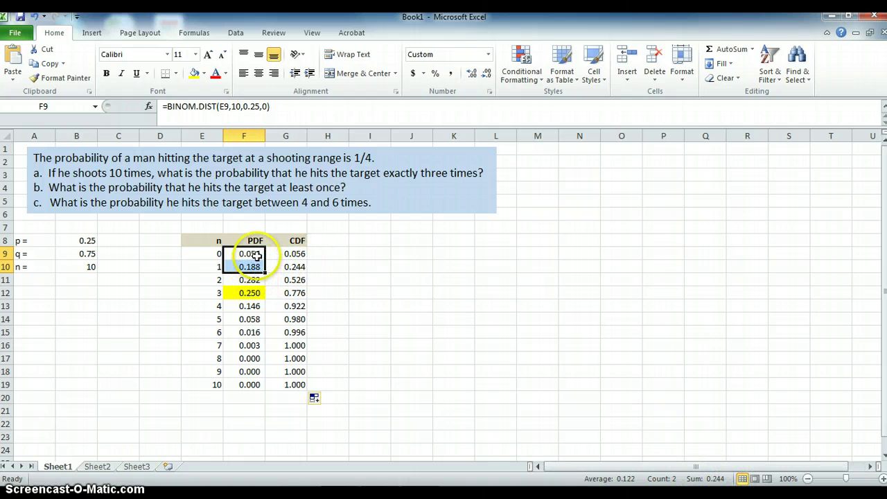
left_click(257, 255)
left_click_drag(256, 266, 256, 280)
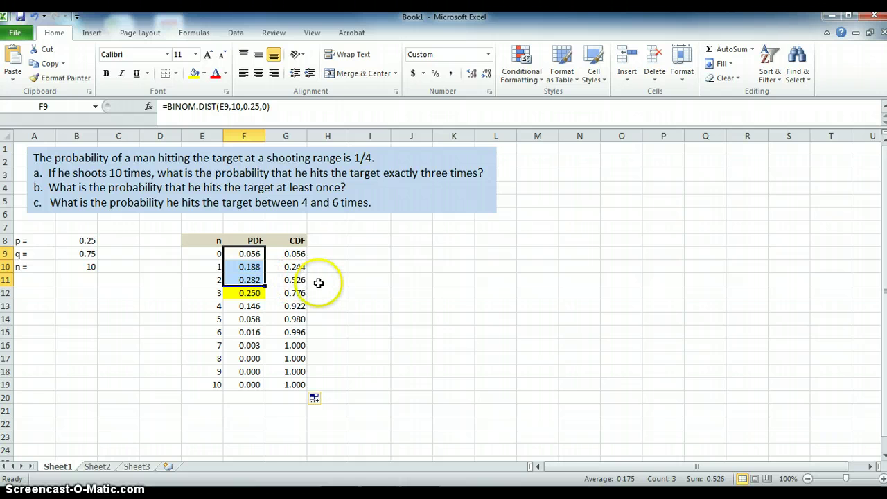
left_click(296, 294)
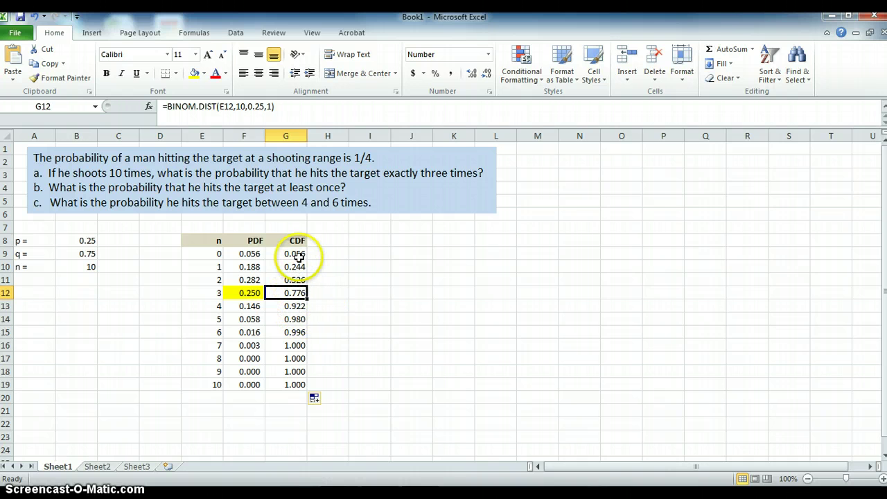
left_click(299, 254)
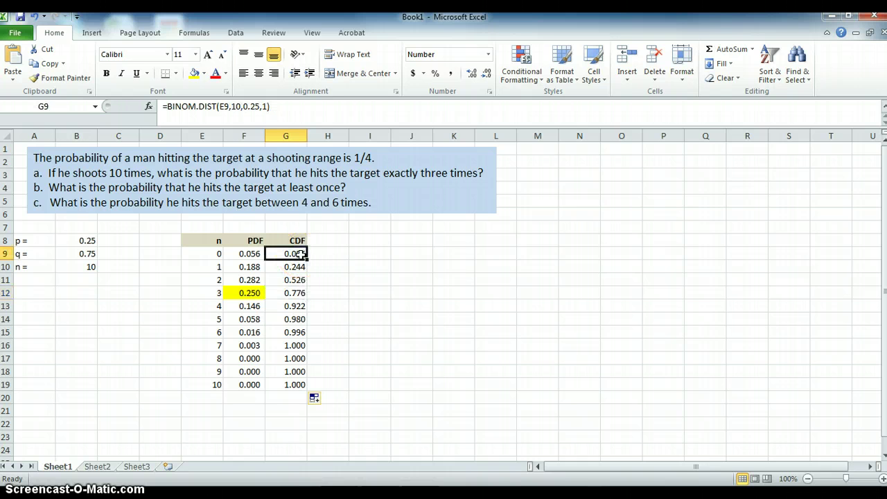
left_click(299, 254)
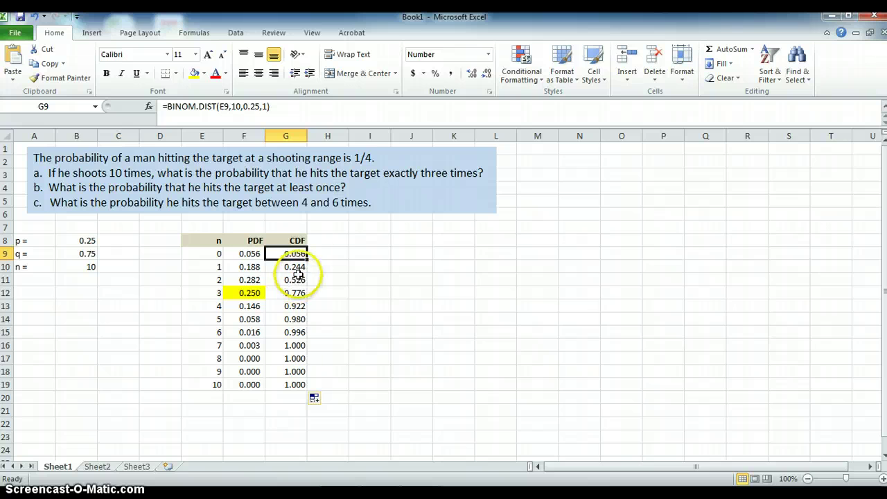
left_click(302, 267)
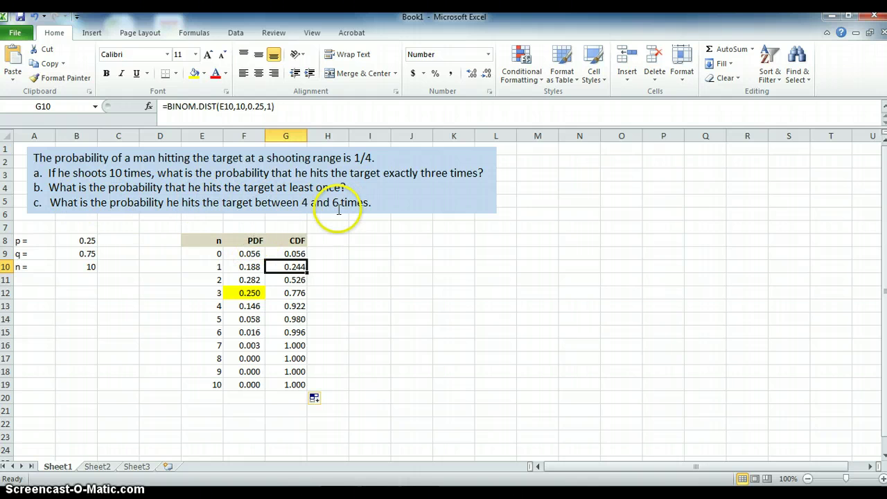
Check the sum of the PDF values in F13:F15 for four to six hits.
left_click(218, 306)
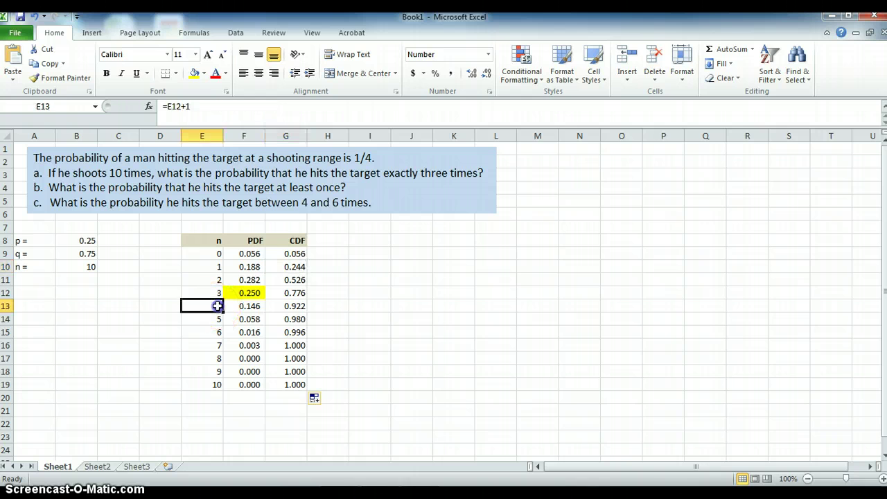
left_click_drag(214, 309, 216, 332)
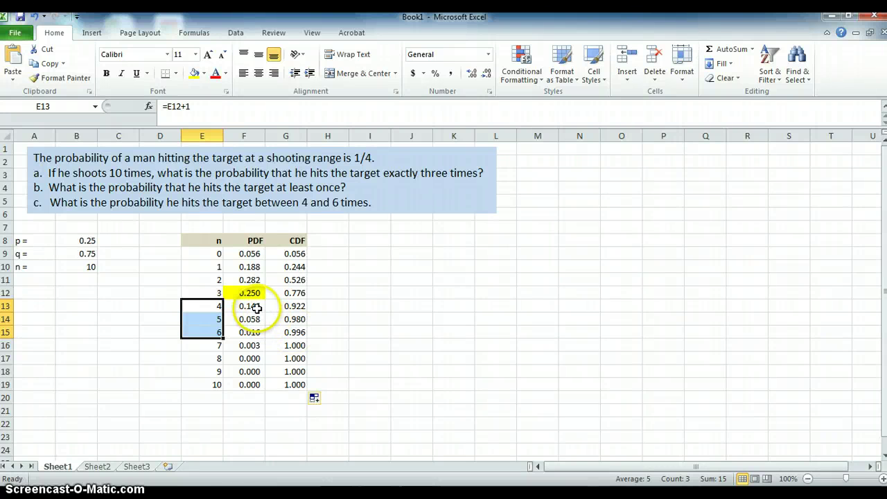
left_click_drag(255, 307, 247, 330)
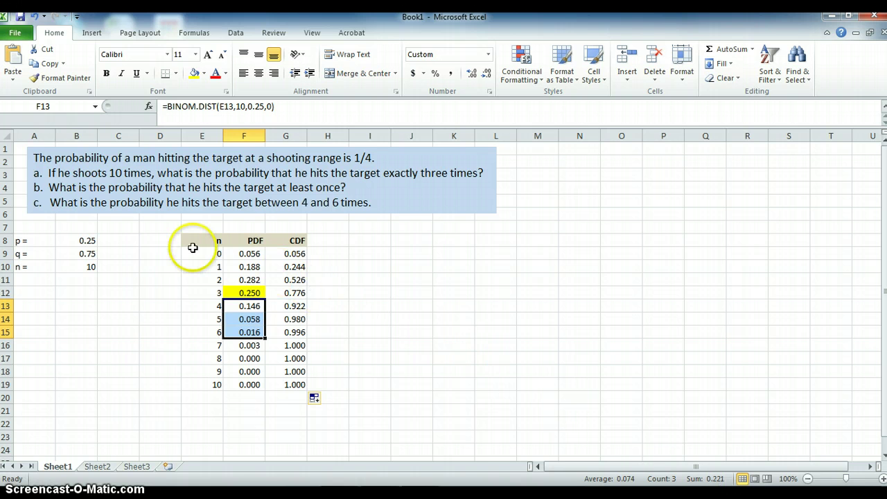
Apply all borders to the distribution table in E8:G19.
left_click_drag(192, 243, 287, 386)
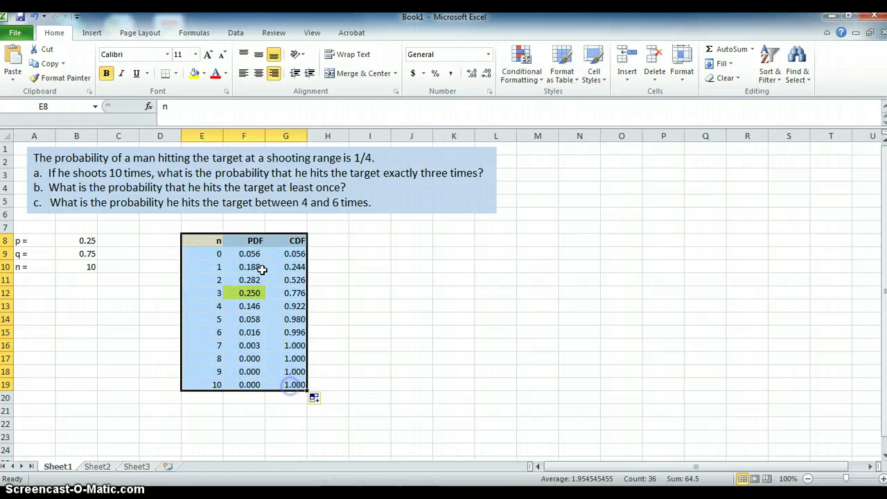
left_click(175, 74)
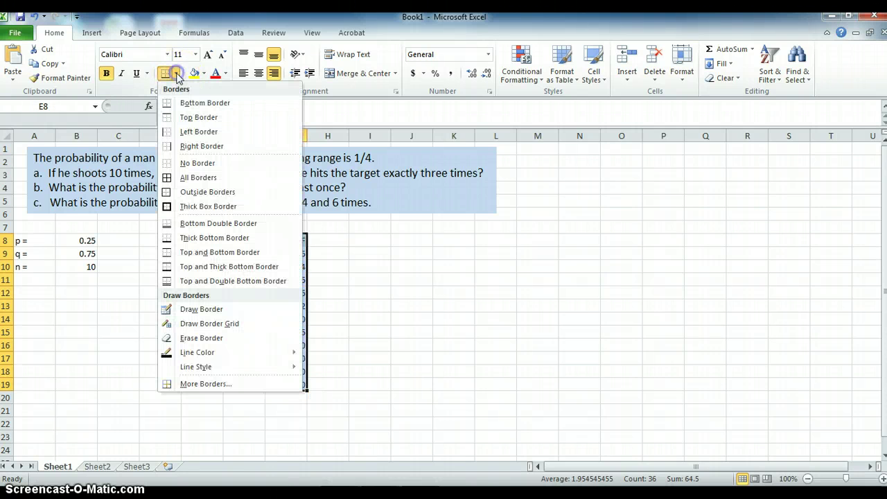
left_click(191, 178)
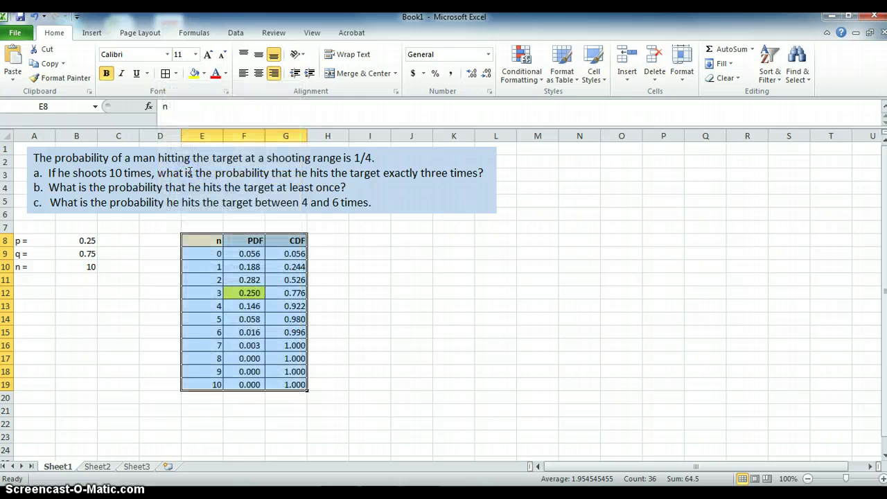
left_click(374, 359)
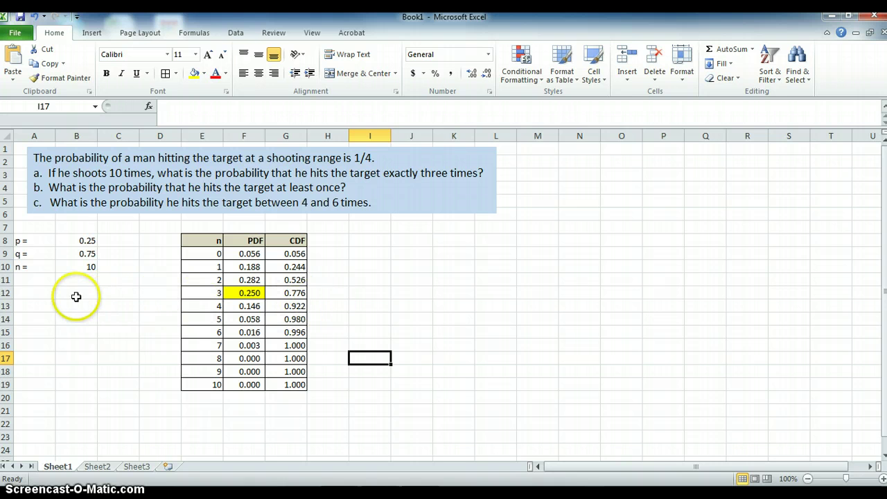
Label the answer rows a, b and c in A12:A14.
left_click(24, 293)
type("a")
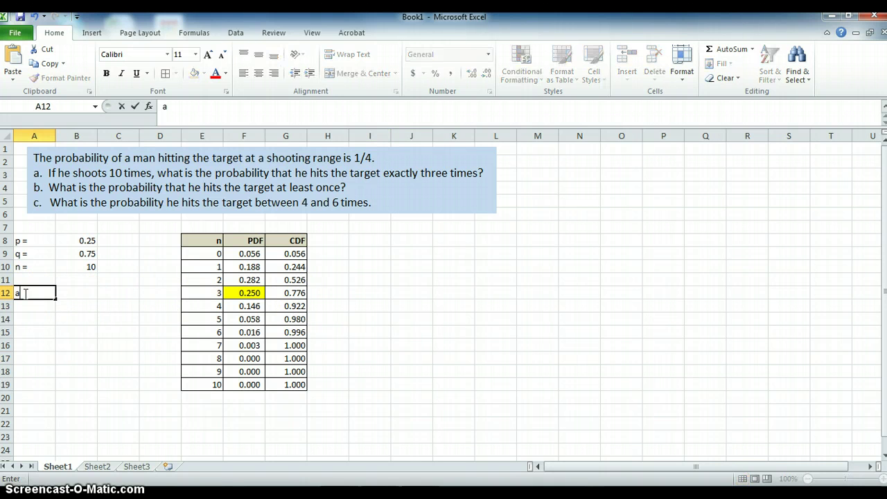
key("Return")
type("b")
key("Return")
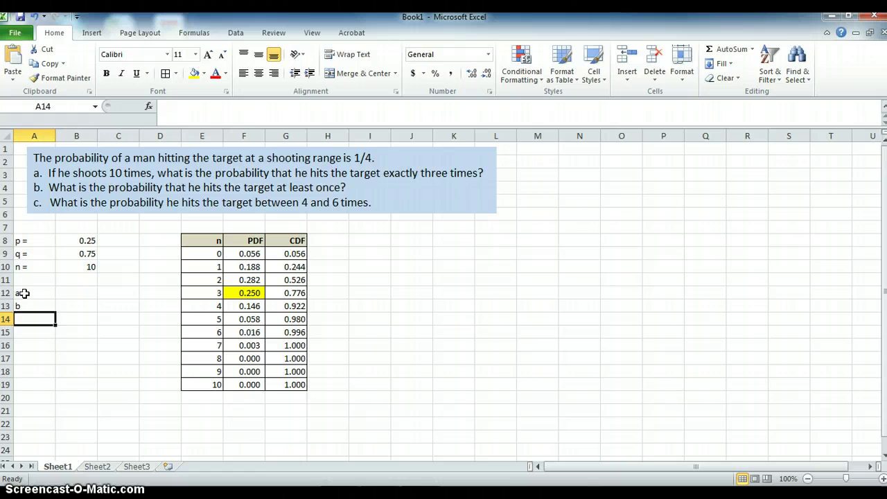
type("c")
key("Return")
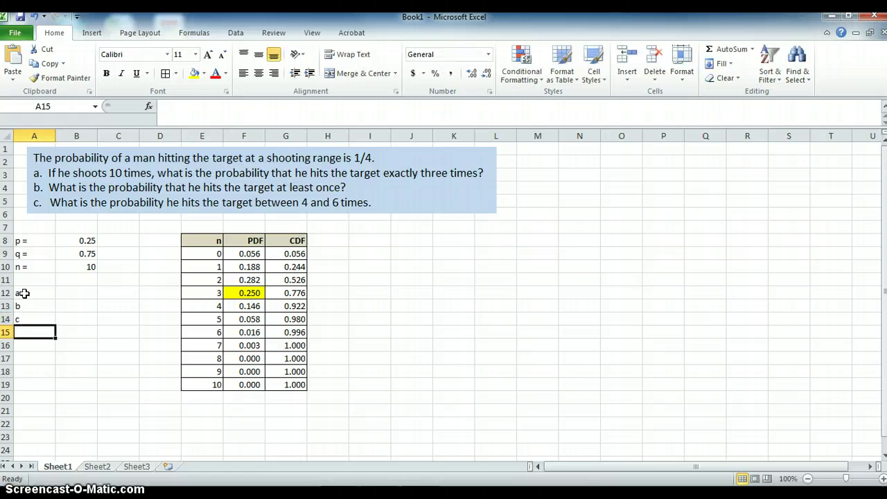
Answer question a in B12 with =F12, the probability of exactly three hits.
left_click(66, 294)
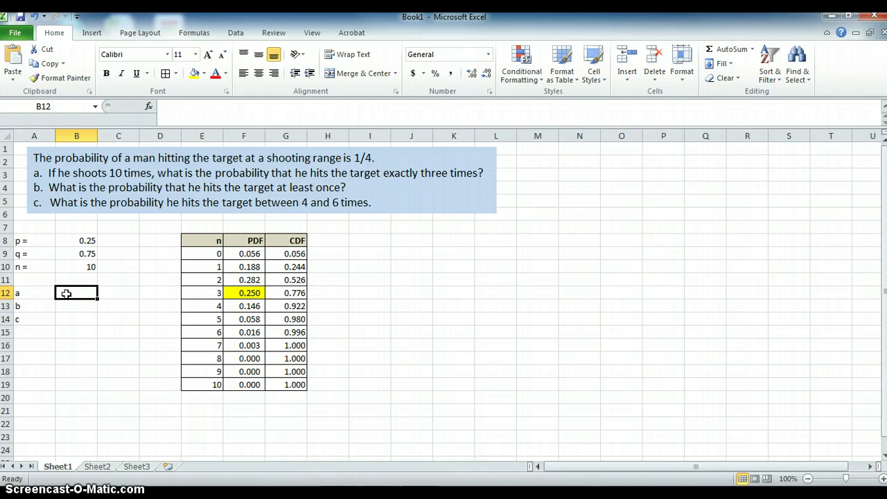
type("=")
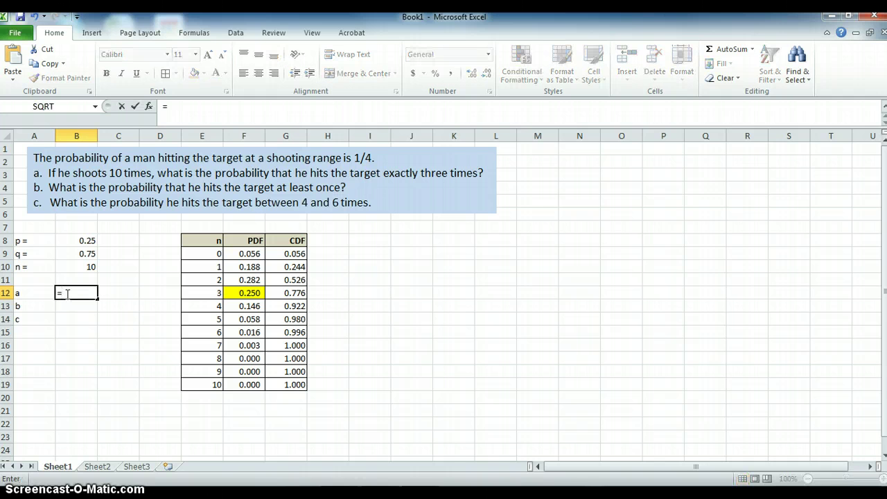
left_click(248, 292)
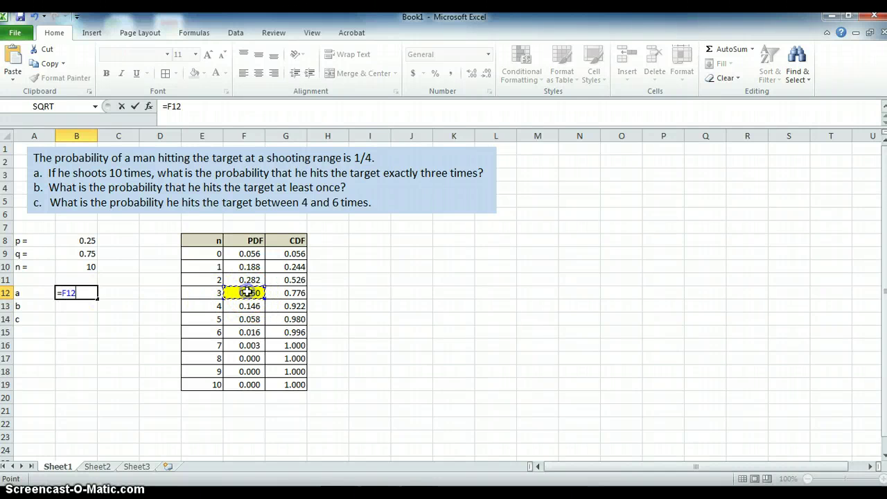
key("Return")
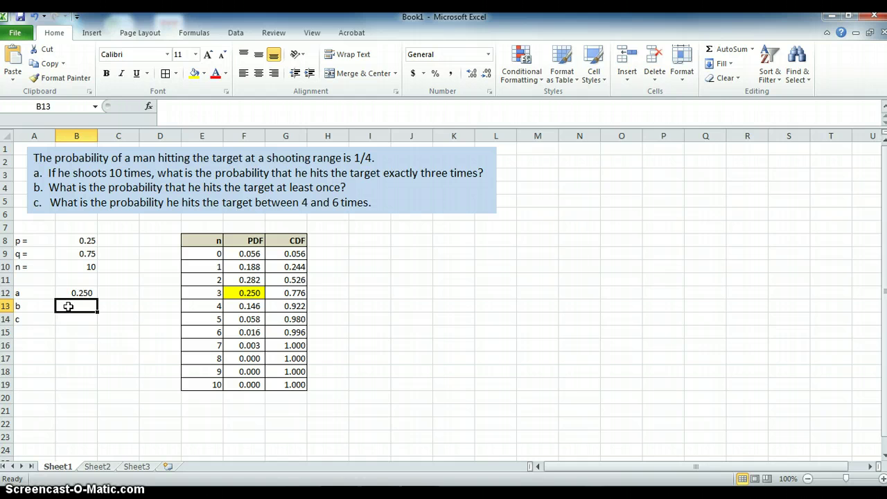
Answer question b in B13 with =1-F9, the probability of at least one hit.
type("=1")
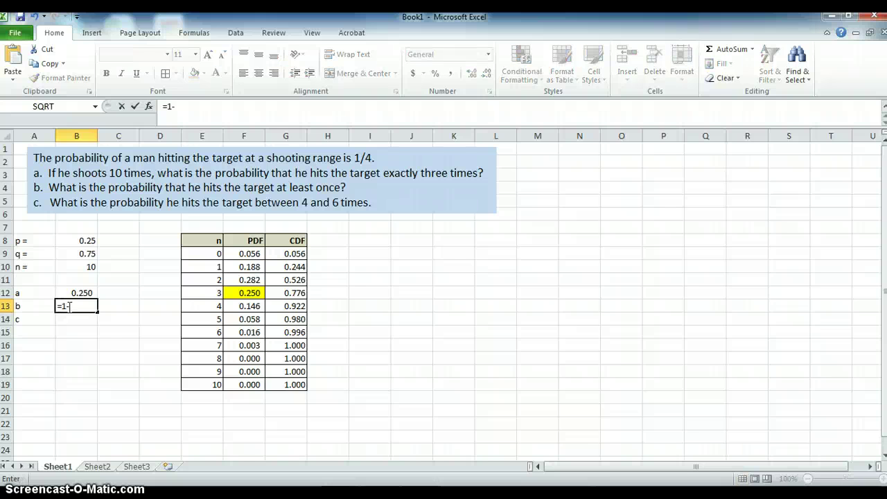
type("-")
left_click(249, 253)
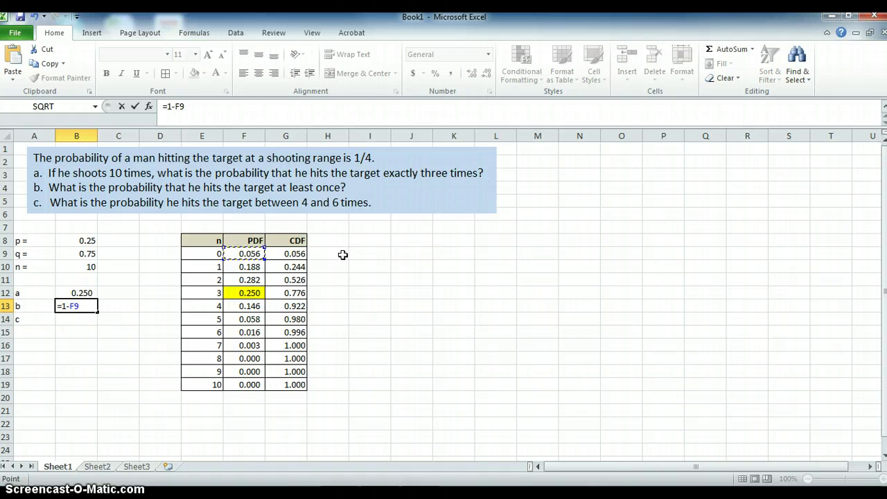
key("Return")
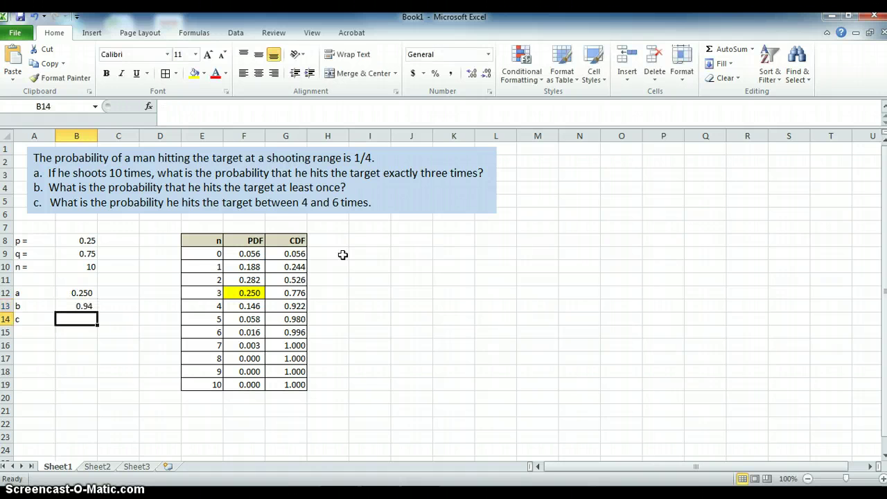
Format B13 to three decimal places and check it against the sum of the PDF values in F10:F19.
left_click(80, 304)
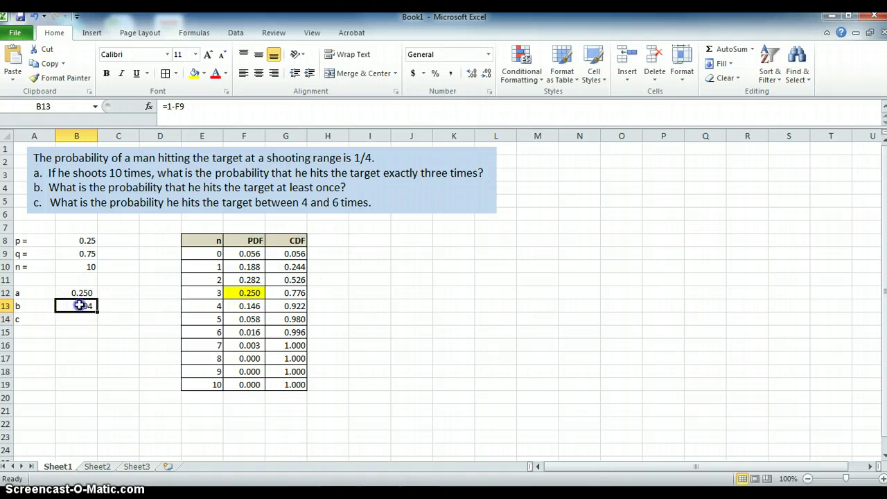
left_click(487, 74)
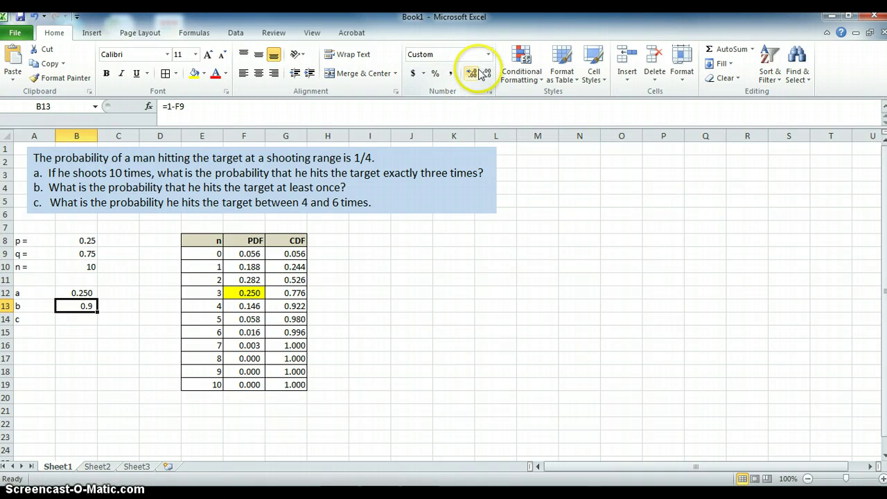
left_click(471, 74)
left_click(471, 74)
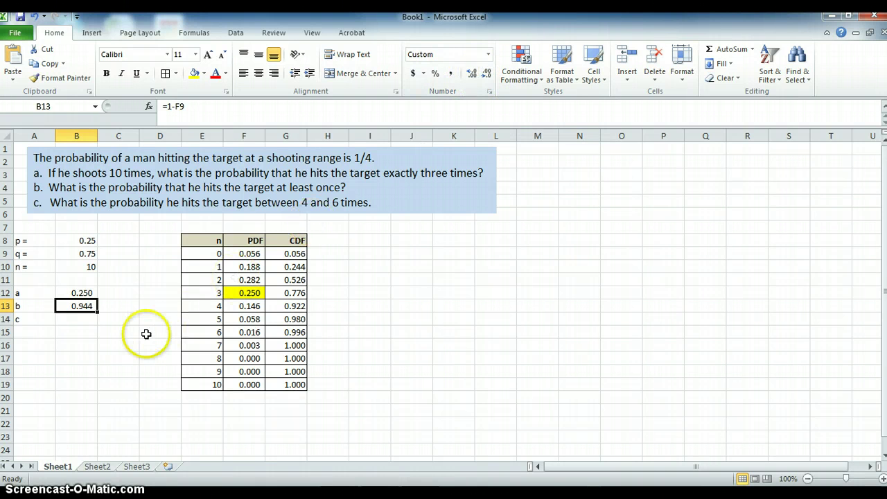
left_click_drag(243, 268, 242, 384)
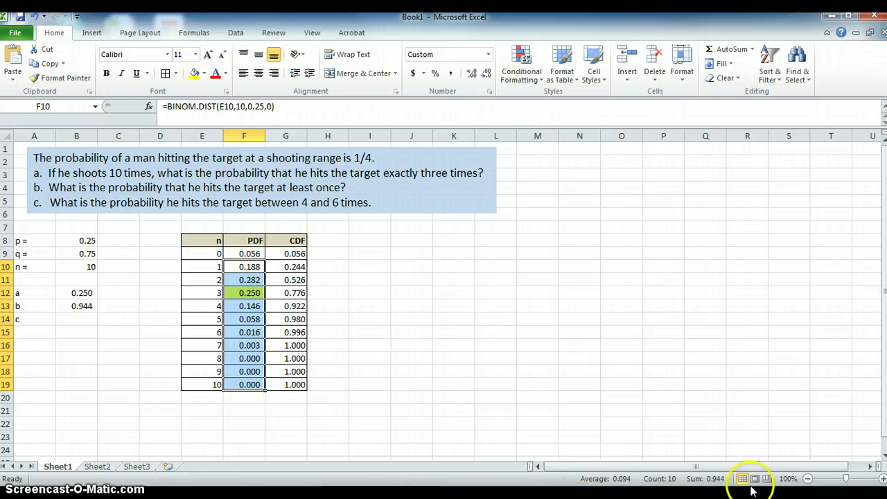
Answer question c in B14 with =SUM(F13:F15), the probability of four to six hits.
left_click(77, 317)
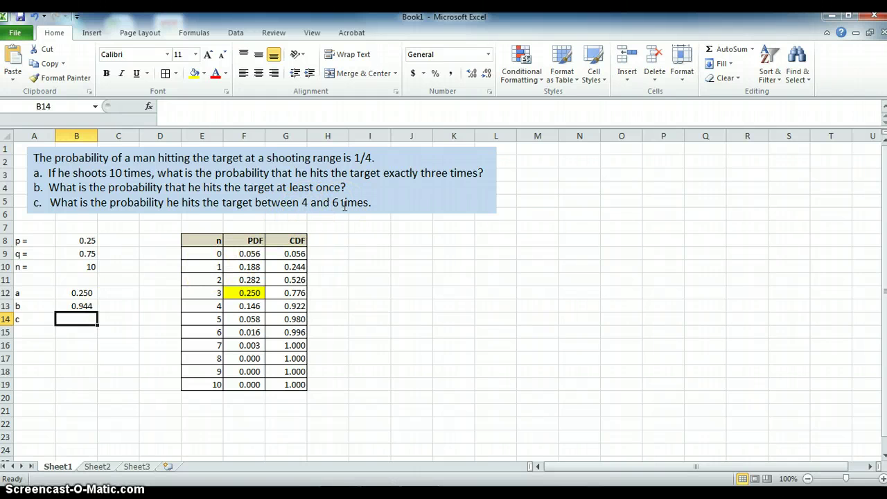
type("=")
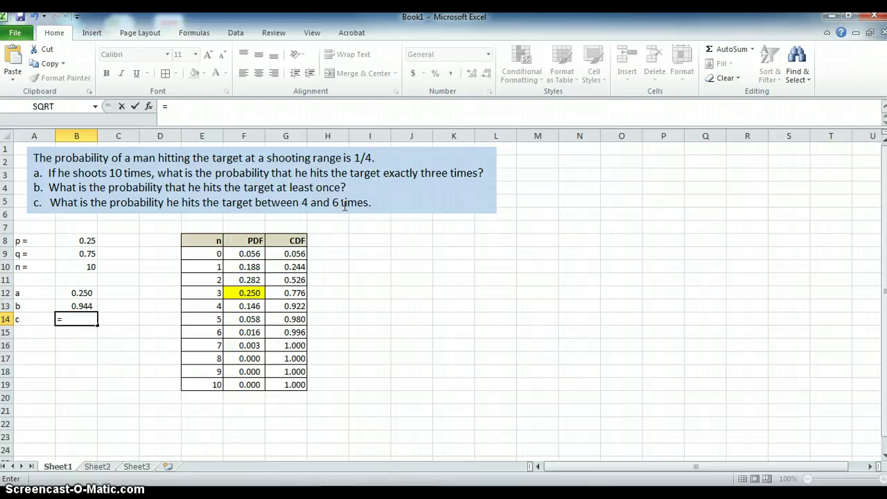
type("sum(")
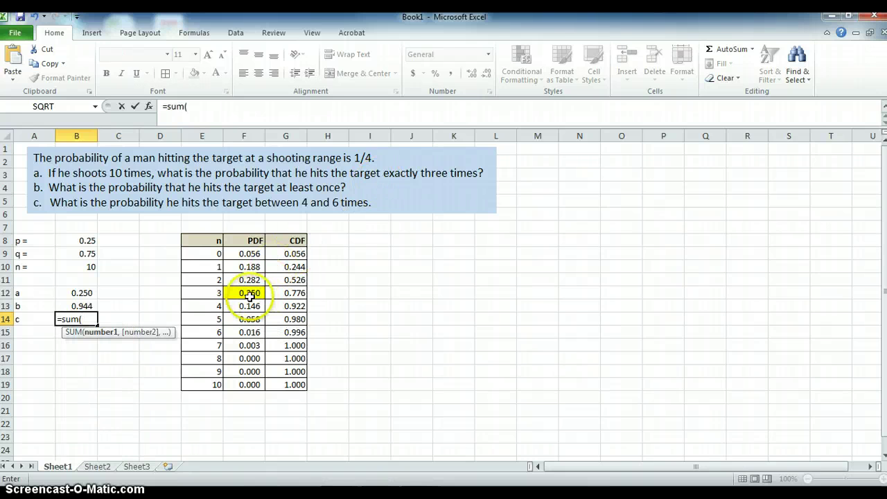
left_click_drag(247, 306, 247, 333)
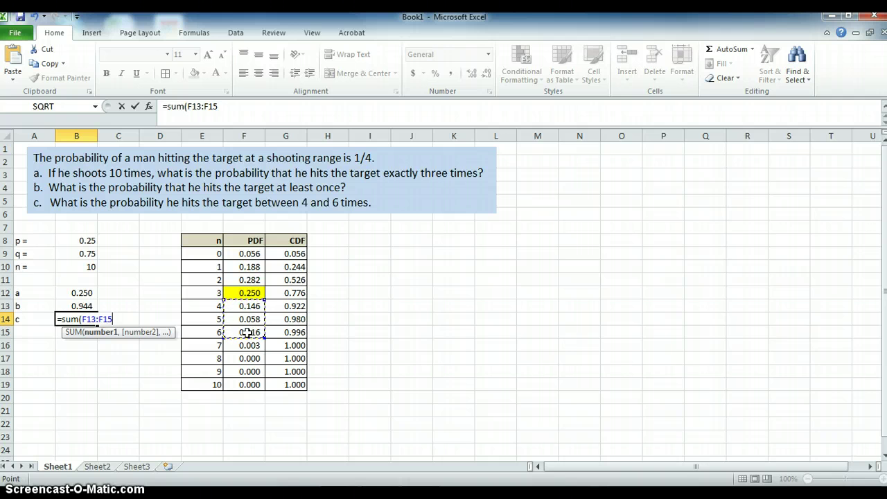
type(")")
key("Return")
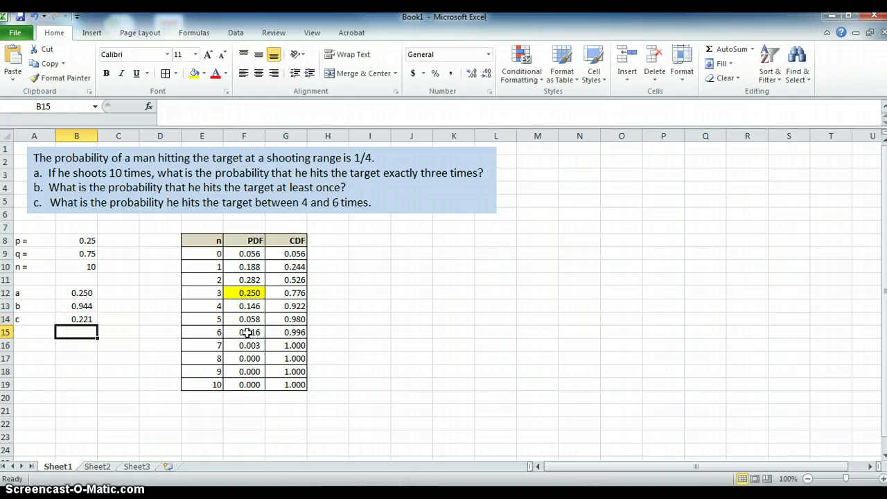
Add the heading Answers in A11 above the answer rows and make it bold.
left_click(31, 282)
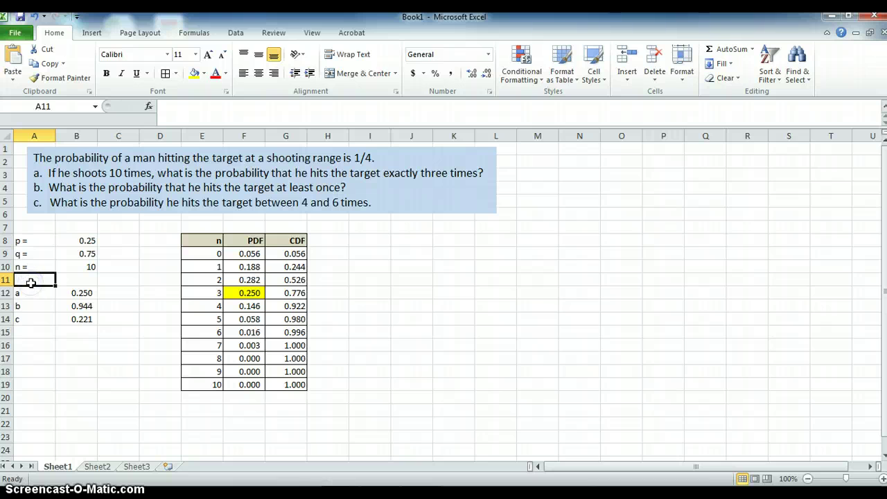
type("Answer")
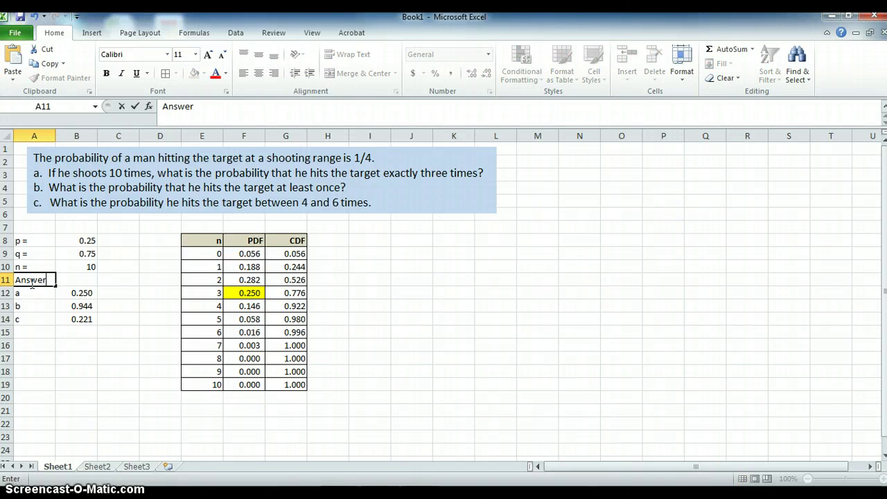
type("s")
left_click(33, 305)
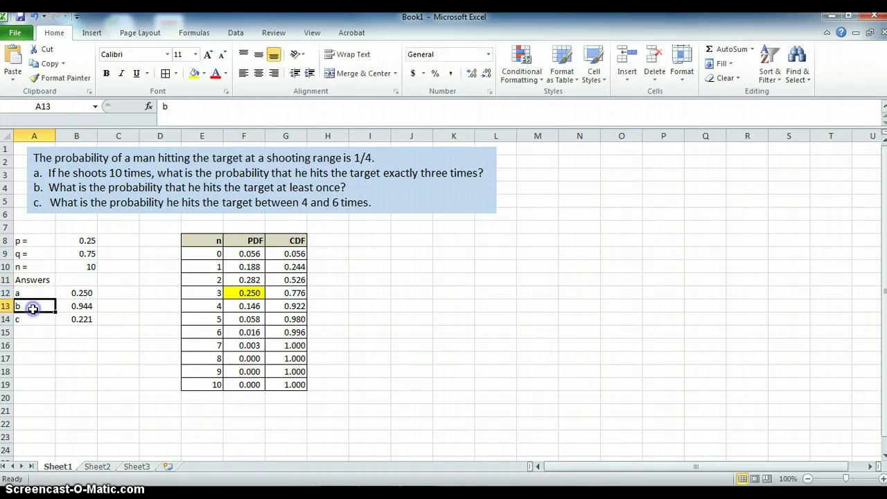
left_click(26, 281)
key("ctrl+b")
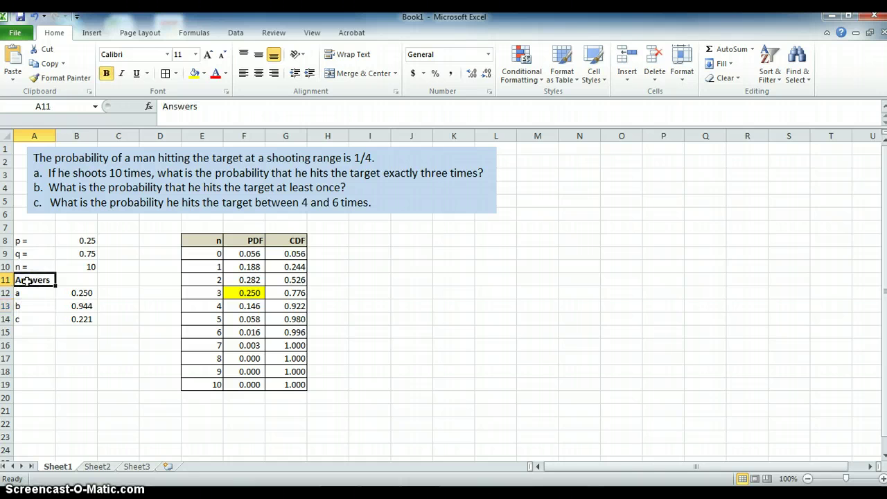
Apply all borders to the answer block A11:B14 and fill the Answers heading cell with yellow.
left_click_drag(33, 281, 70, 322)
left_click(165, 74)
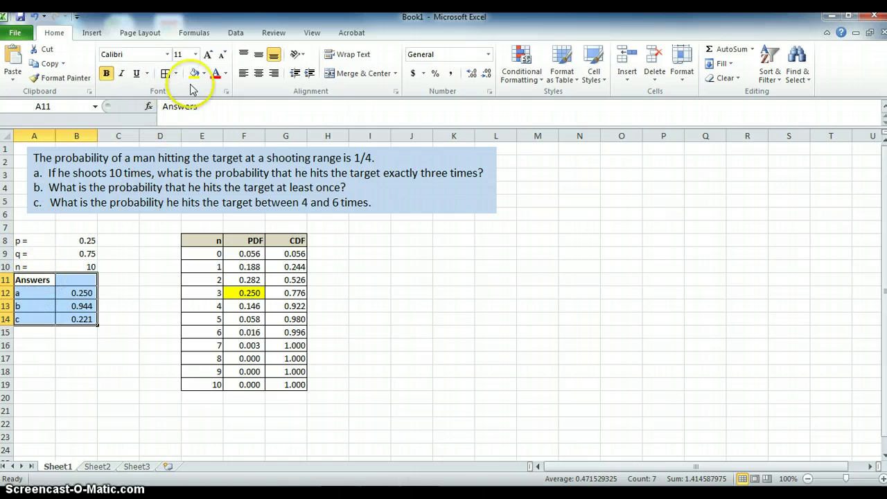
left_click(38, 279)
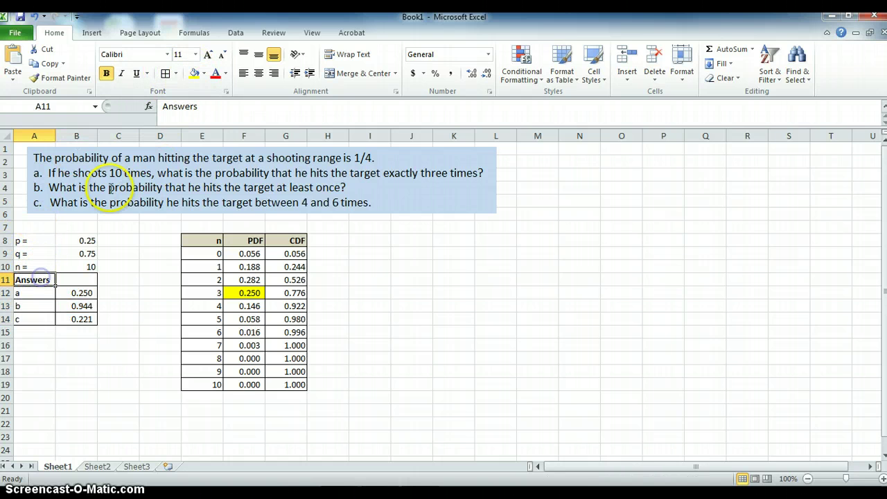
left_click(194, 73)
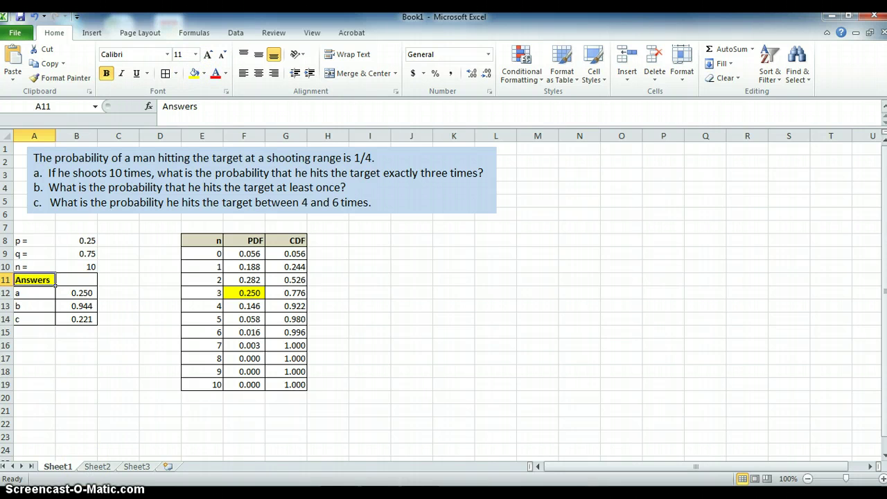